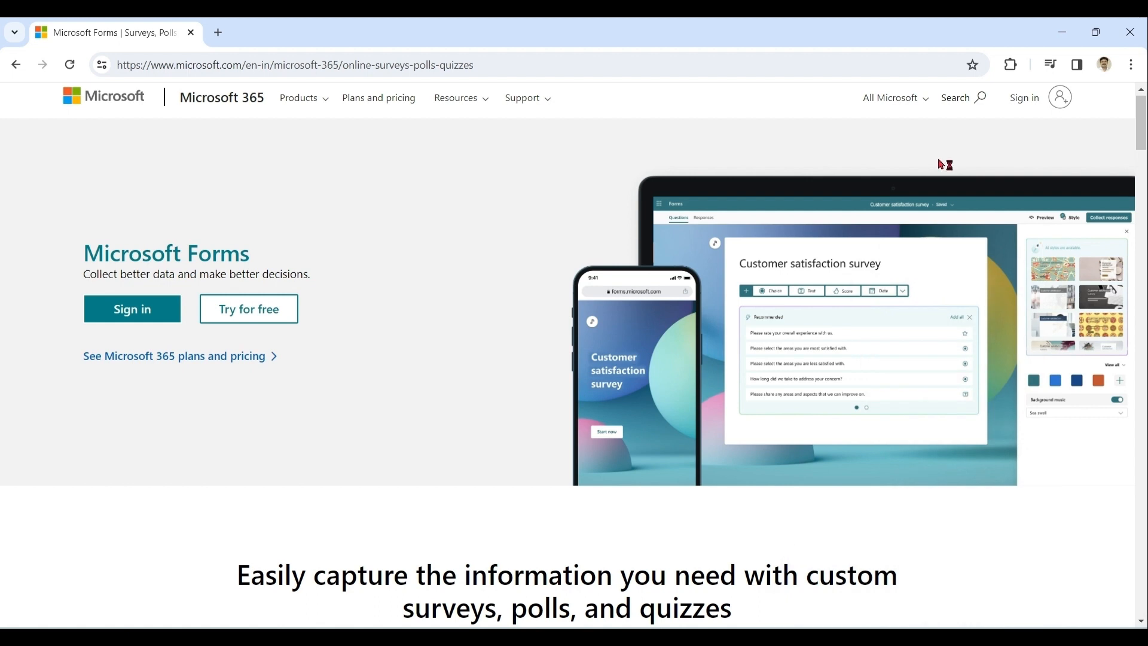
Step: Sign in to Forms and start a new blank form
left_click(1029, 106)
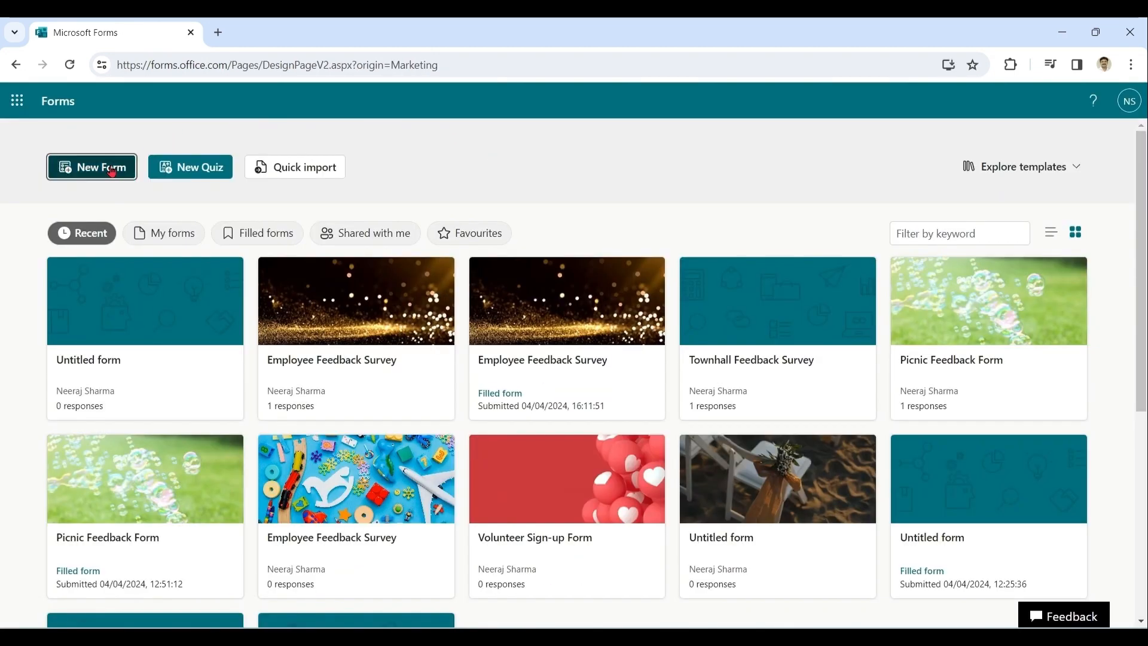
left_click(112, 171)
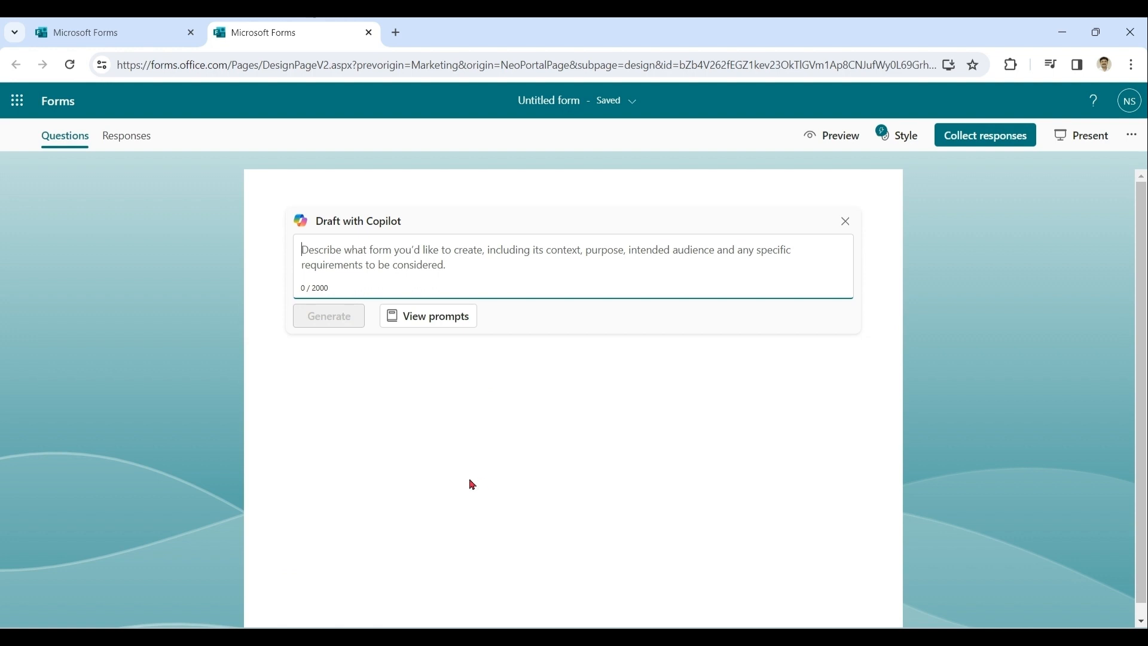
Step: Generate a Copilot draft from the example prompt for an HR employee feedback survey on job satisfaction
left_click(442, 325)
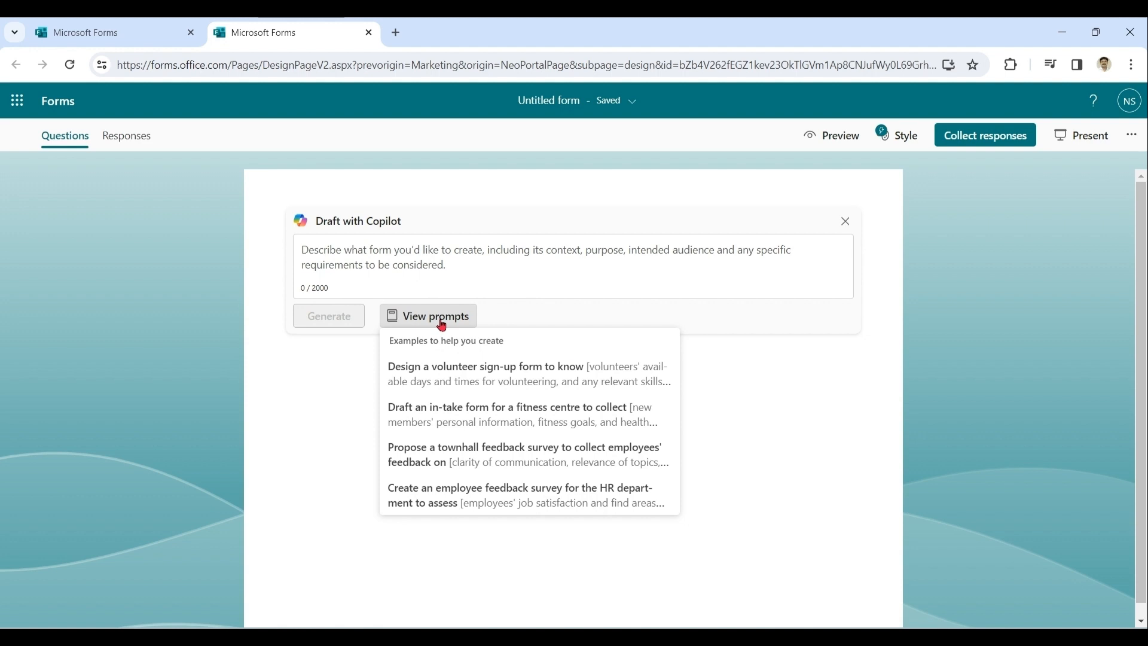
left_click(534, 506)
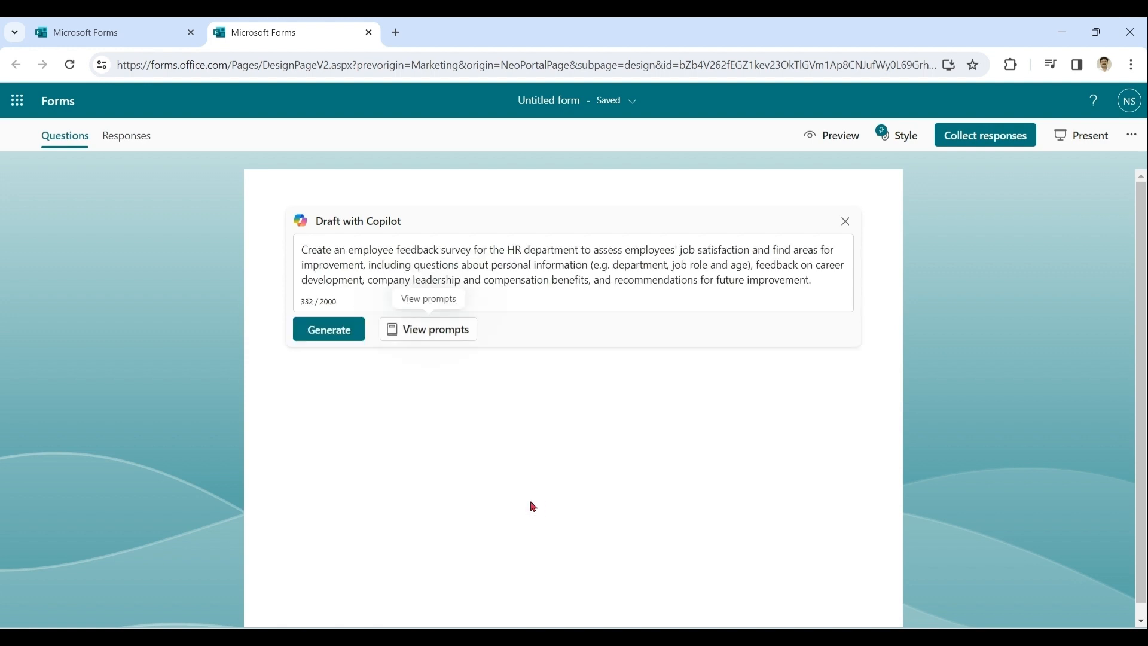
left_click_drag(820, 281, 302, 249)
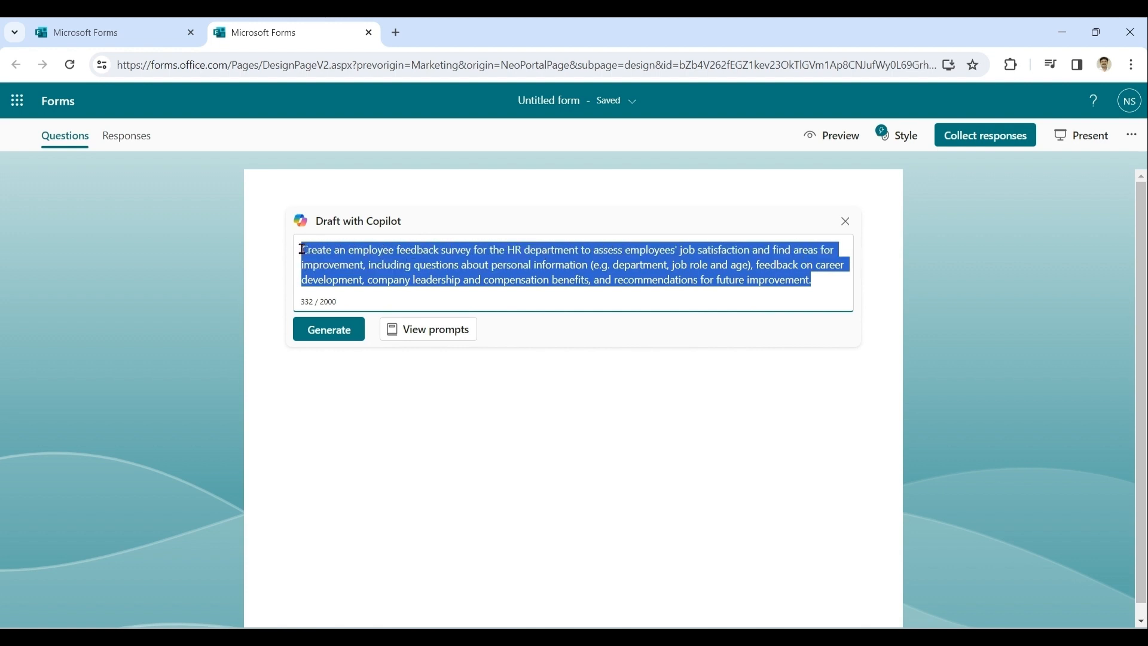
left_click(493, 278)
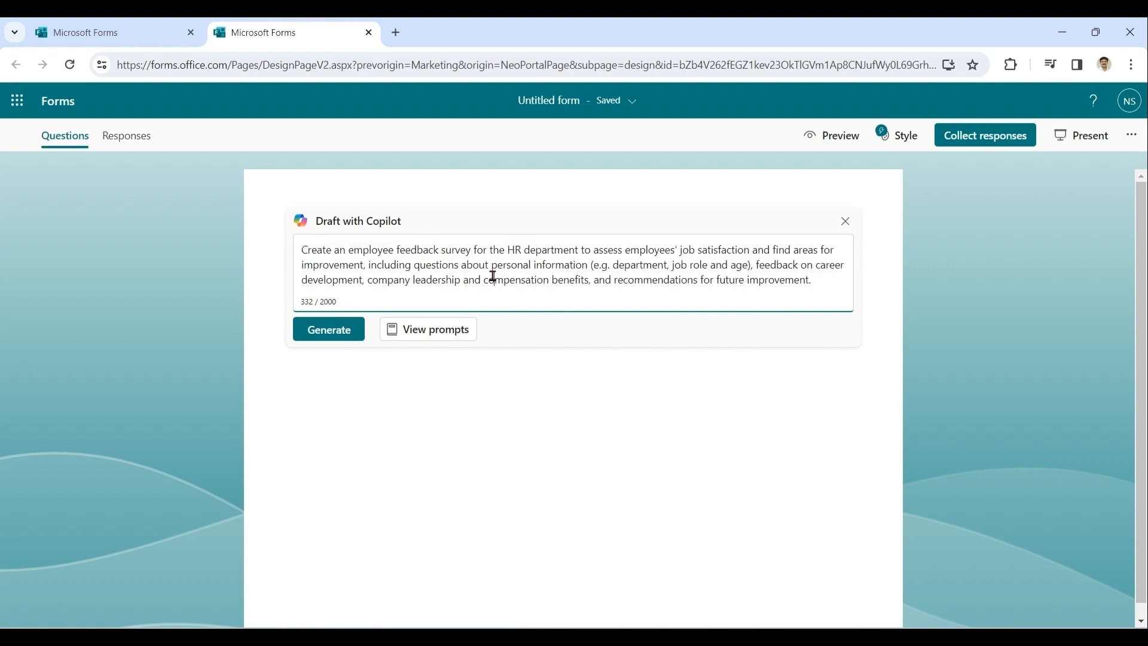
left_click(826, 285)
left_click(328, 332)
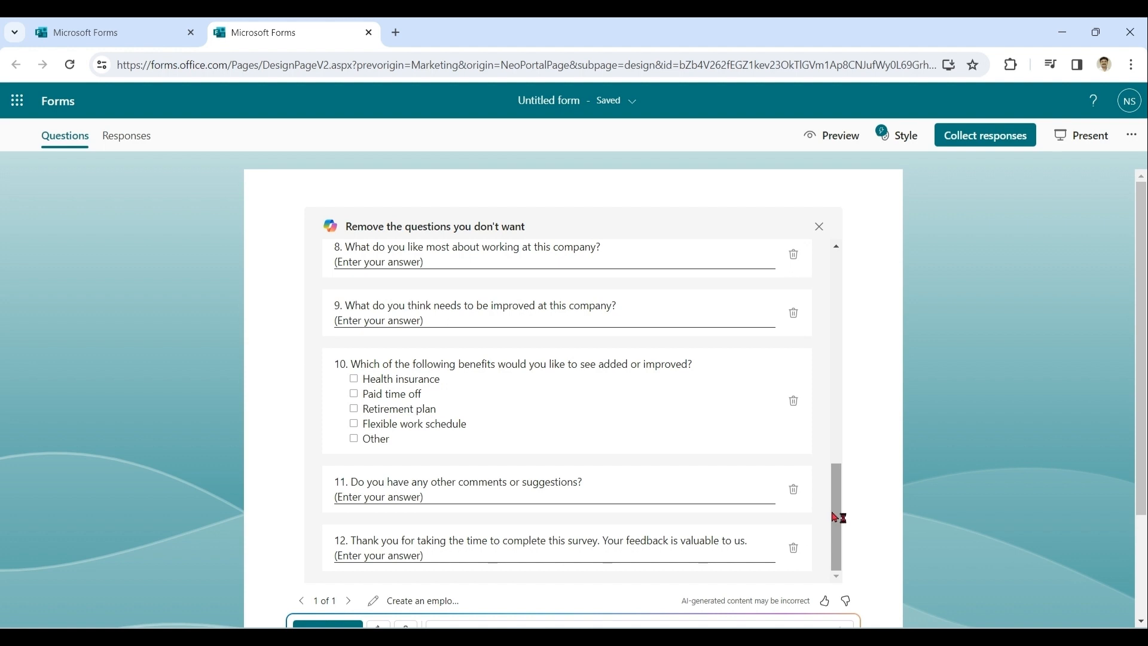
Step: Scroll through the generated draft questions to review them
left_click_drag(836, 518, 836, 257)
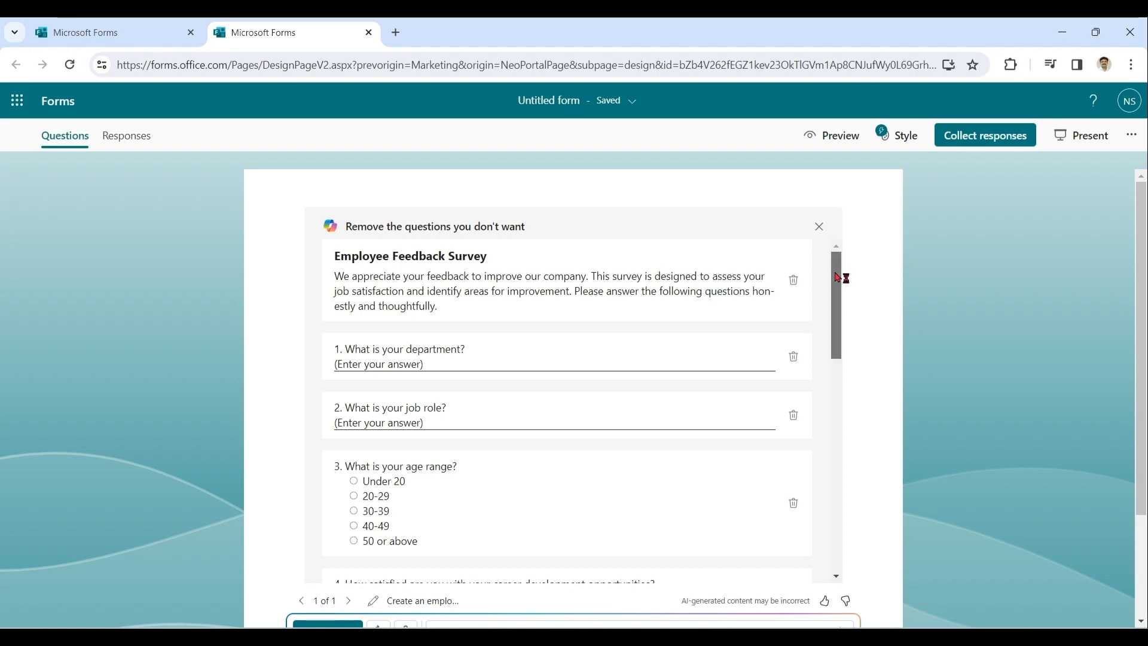
mouse_move(835, 257)
left_mouse_down()
mouse_move(843, 495)
mouse_move(843, 266)
mouse_move(853, 265)
left_mouse_up()
scroll(1027, 293, "down", 1)
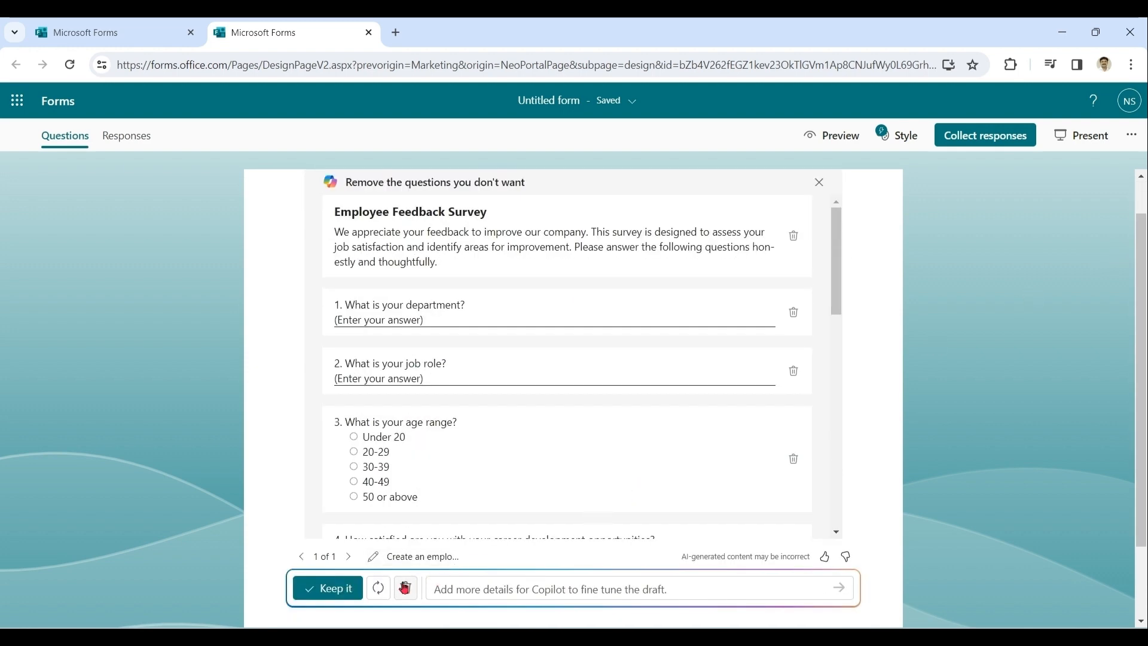
Step: Regenerate the Copilot draft for a second version
left_click(377, 590)
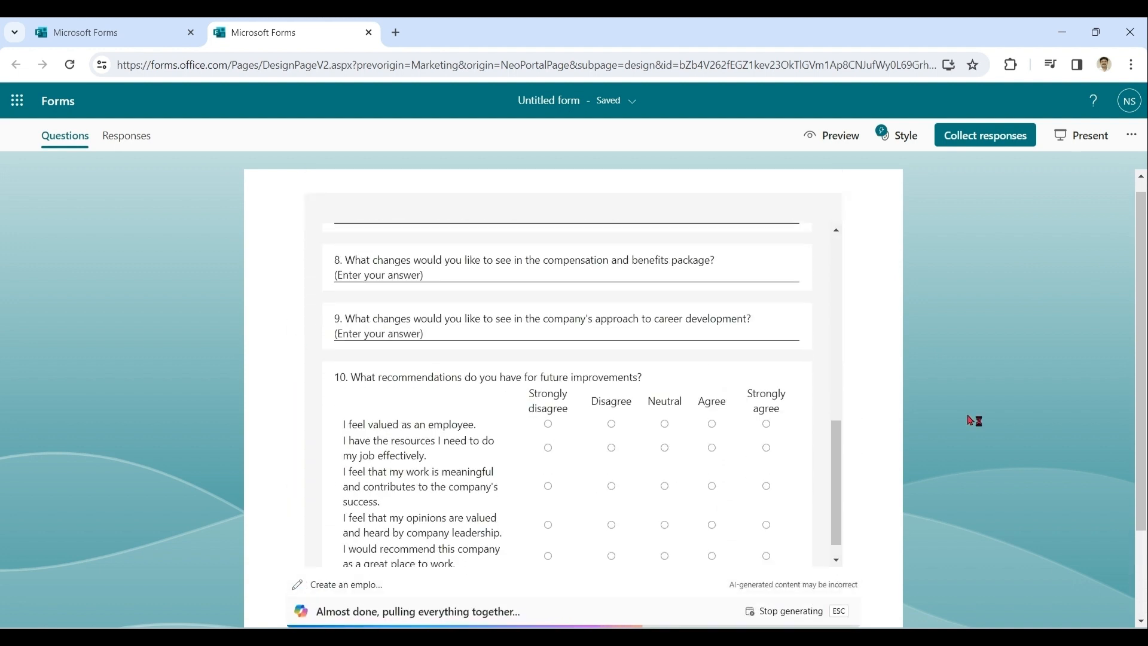
left_click_drag(1143, 457, 1127, 418)
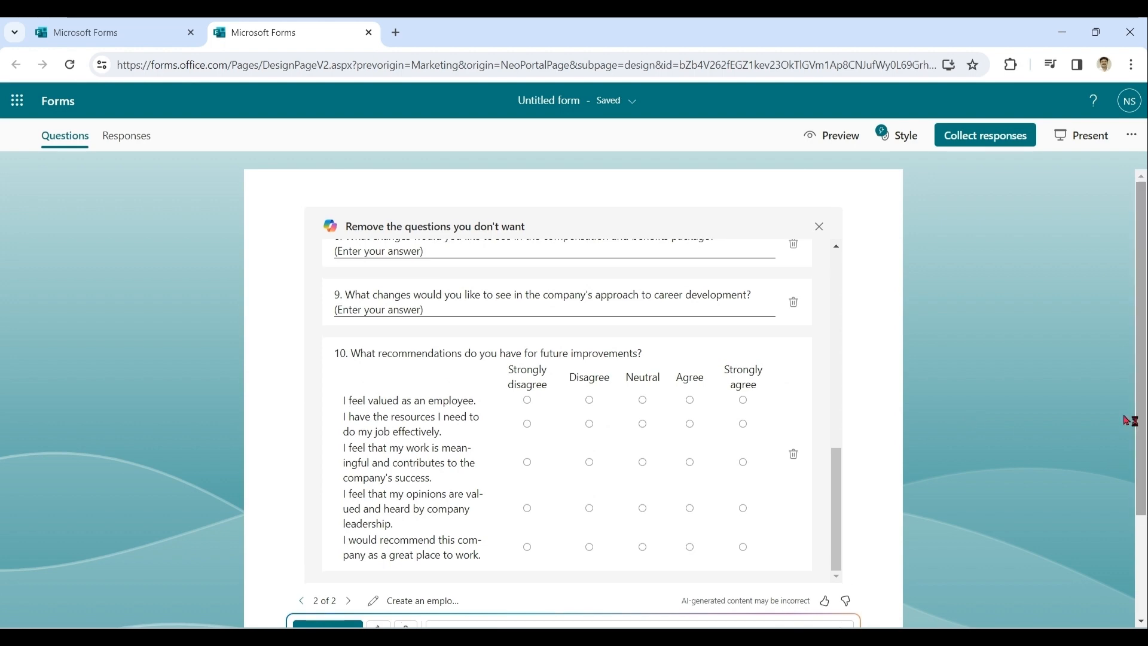
mouse_move(837, 486)
left_mouse_down()
mouse_move(824, 260)
mouse_move(839, 498)
left_mouse_up()
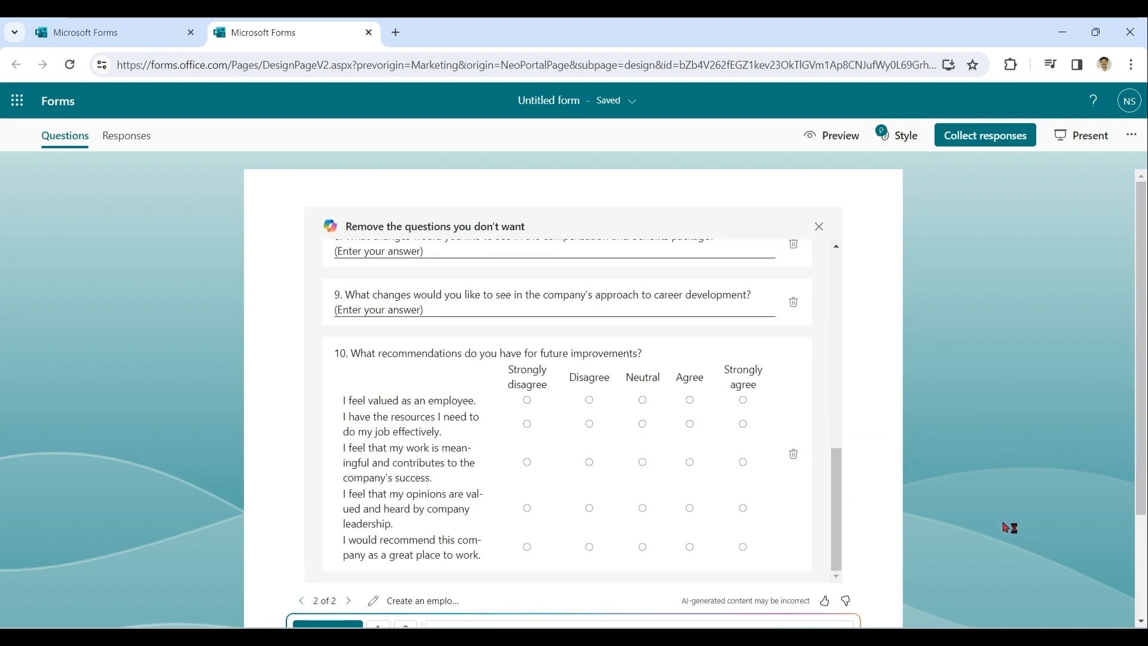
left_click_drag(1128, 521, 1139, 557)
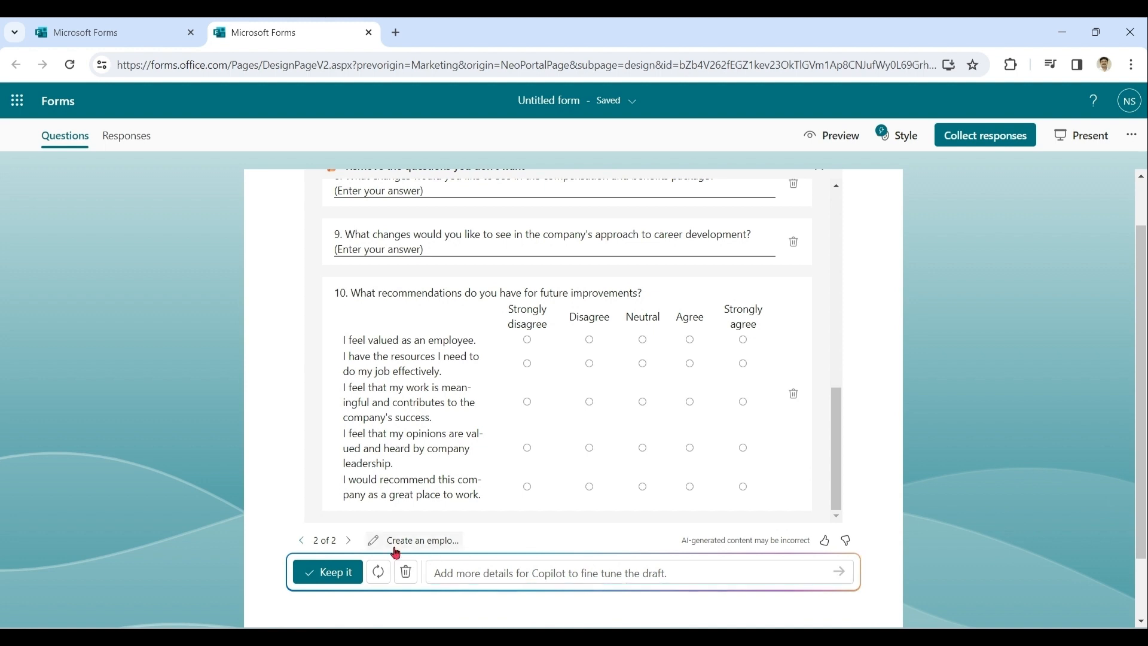
Step: Go back to the previous draft and ask Copilot: "for question number 1 can you give us some predefined departments?"
left_click(302, 541)
left_click(746, 566)
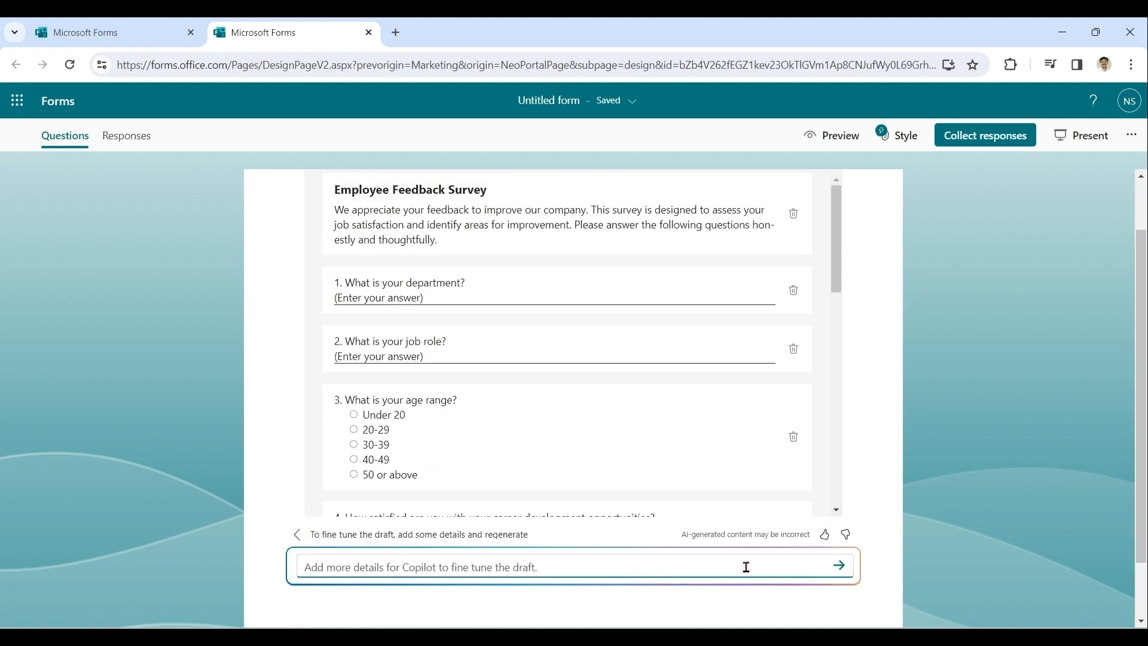
type("for question number 1 c")
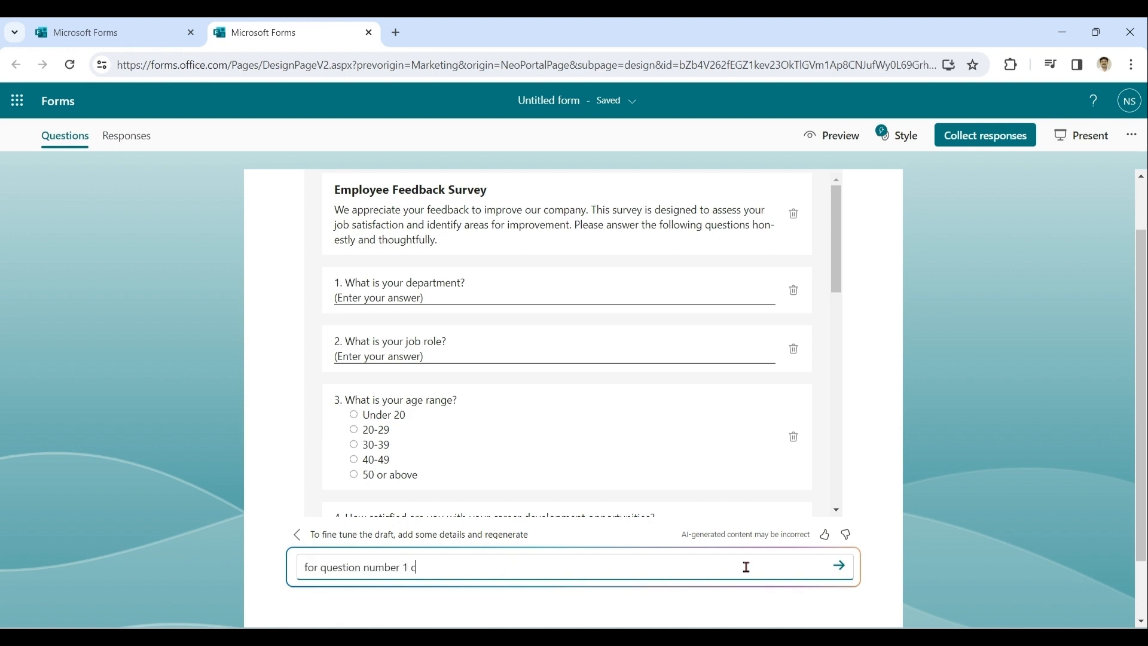
type("an you give us some predefined departments?")
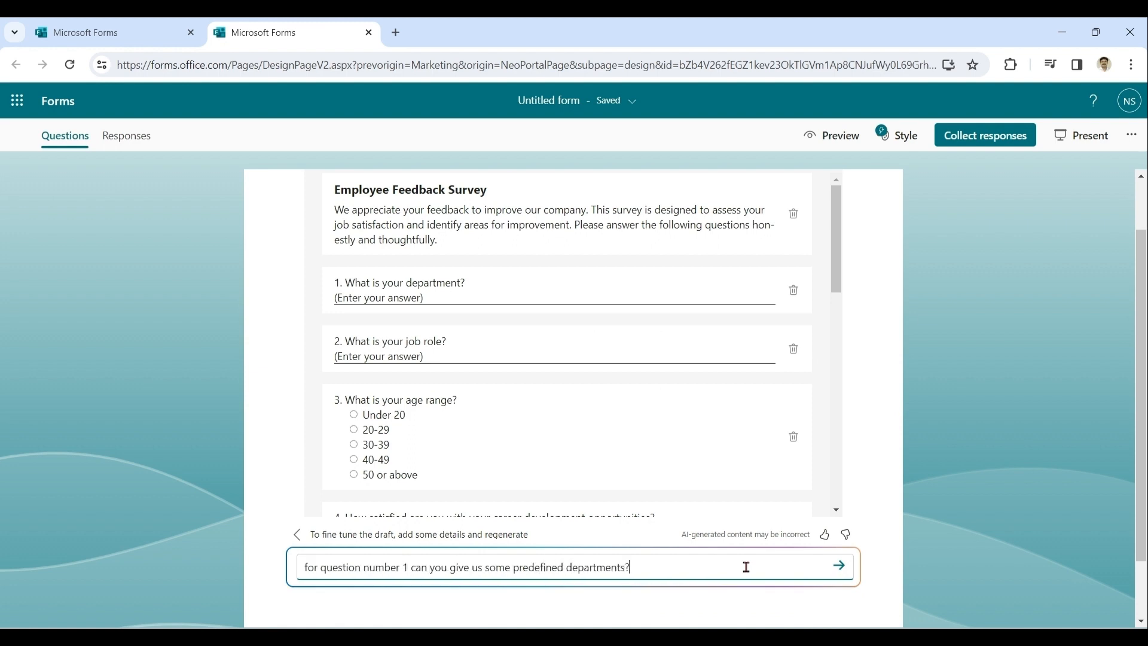
key("Return")
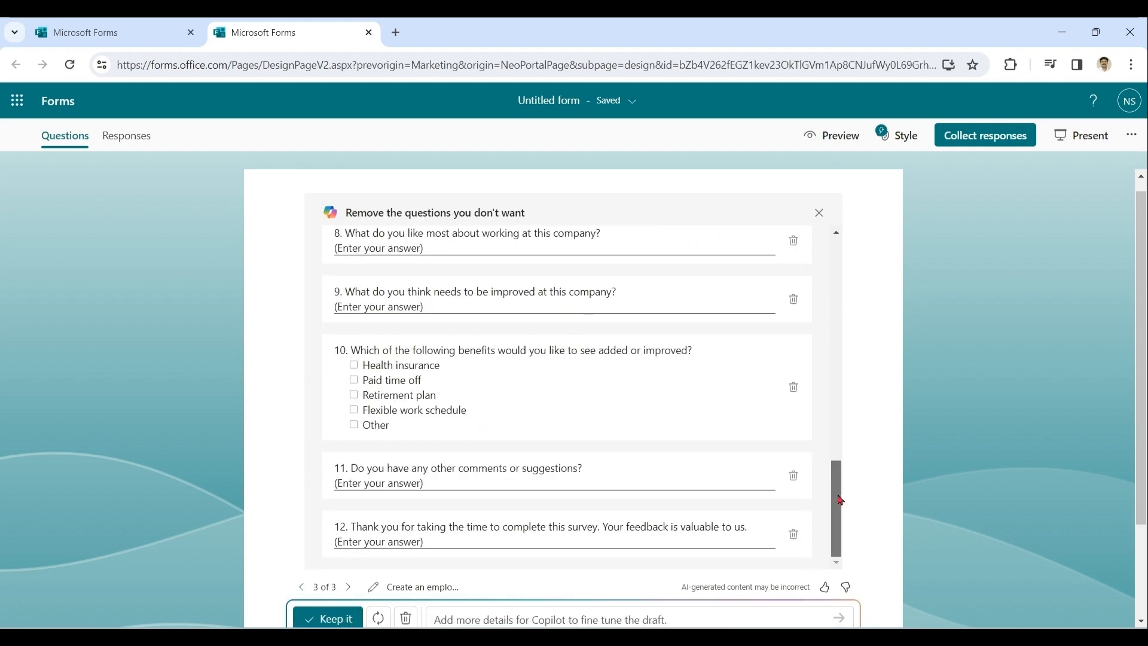
Step: Ask Copilot to delete questions 2 and 3 from the draft
scroll(818, 331, "up", 10)
scroll(818, 331, "up", 4)
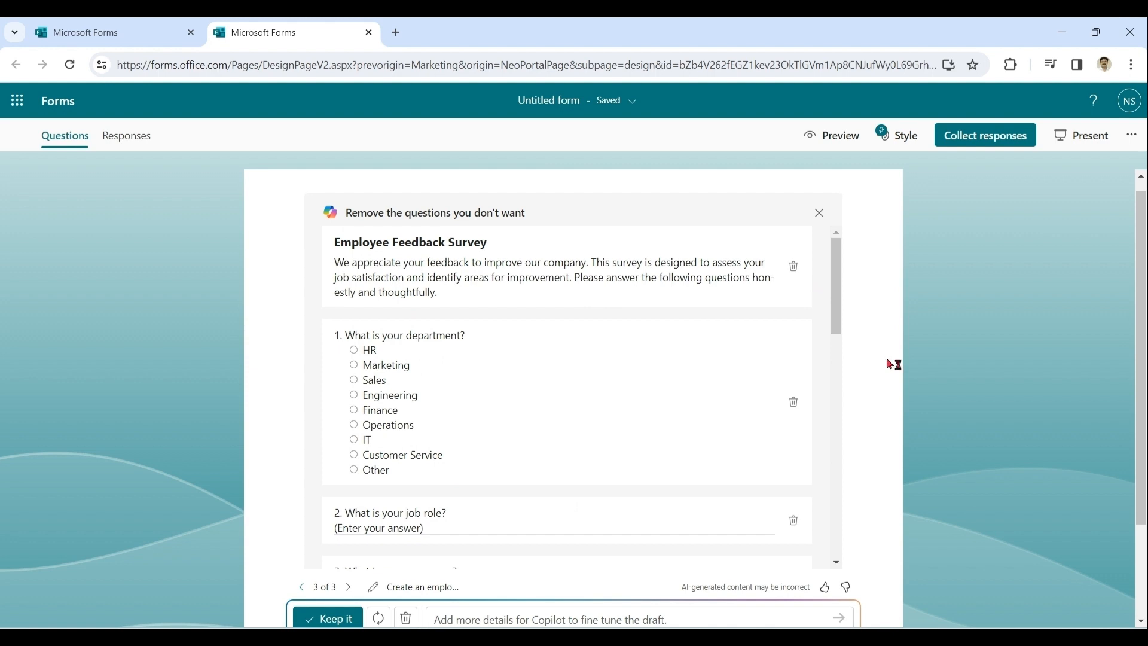
scroll(841, 317, "down", 3)
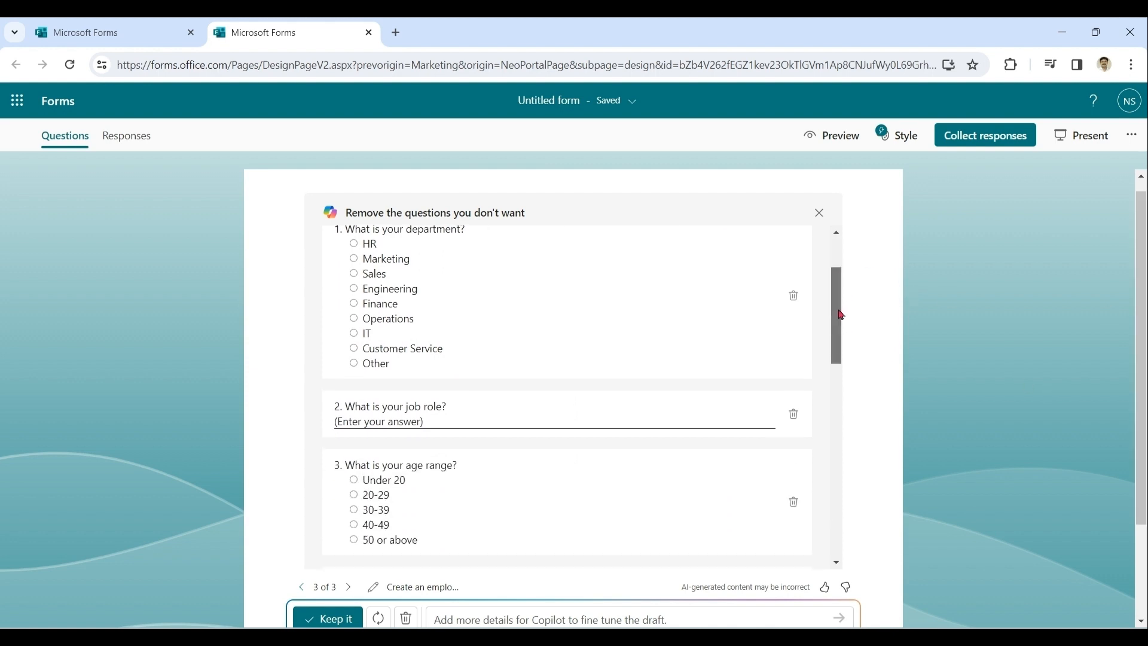
left_click(652, 612)
type("delete questions 2 and 3")
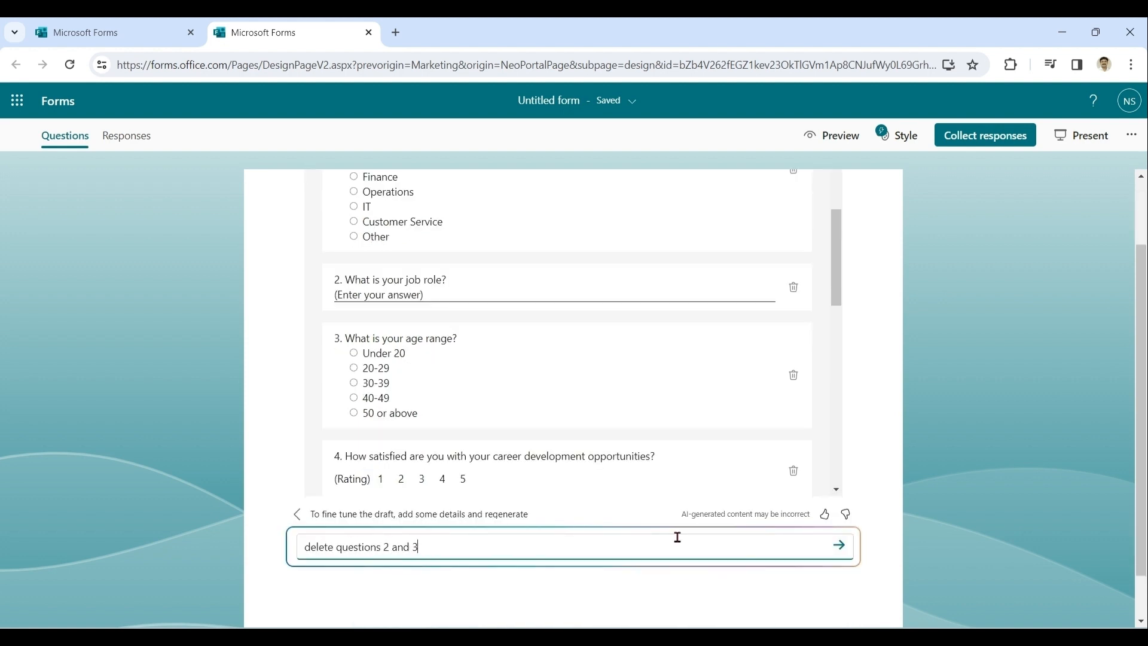
left_click(840, 545)
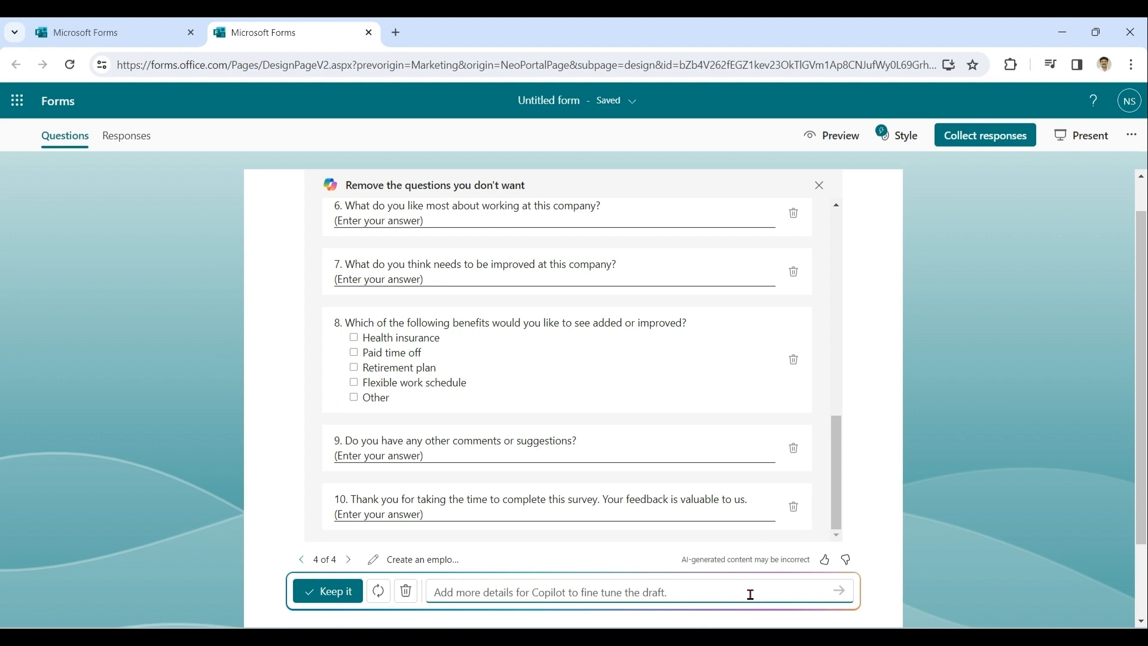
Step: Ask Copilot to add a question for snacks feedback in NPS
left_click(750, 594)
type("add a question")
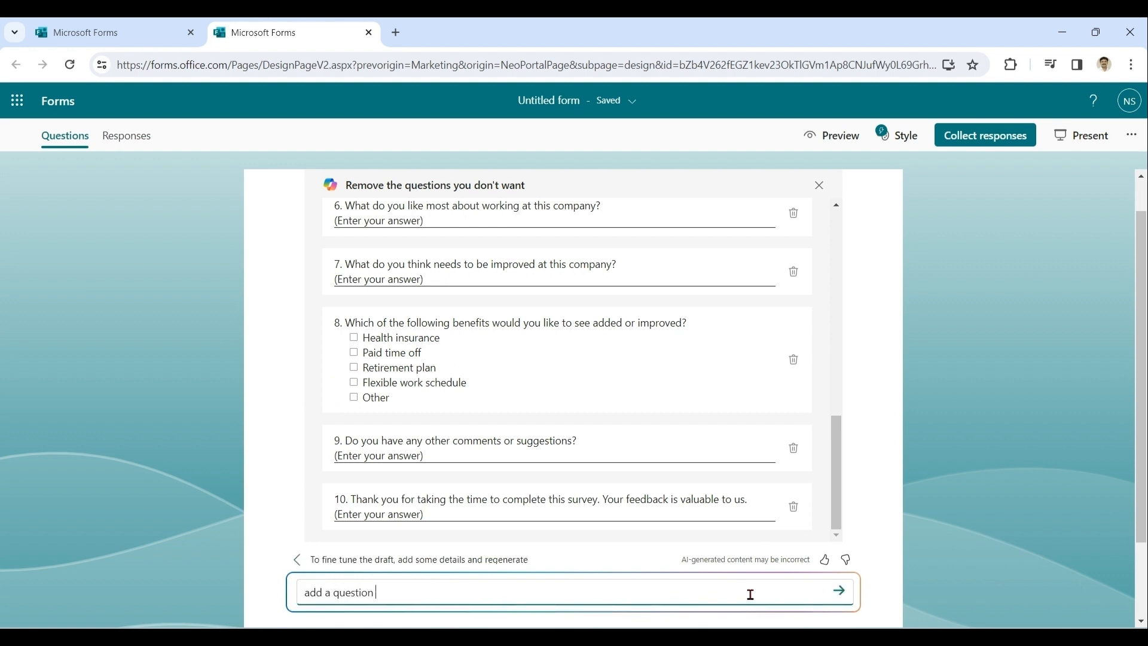
type(" for snacks feedback in NPS")
left_click(839, 590)
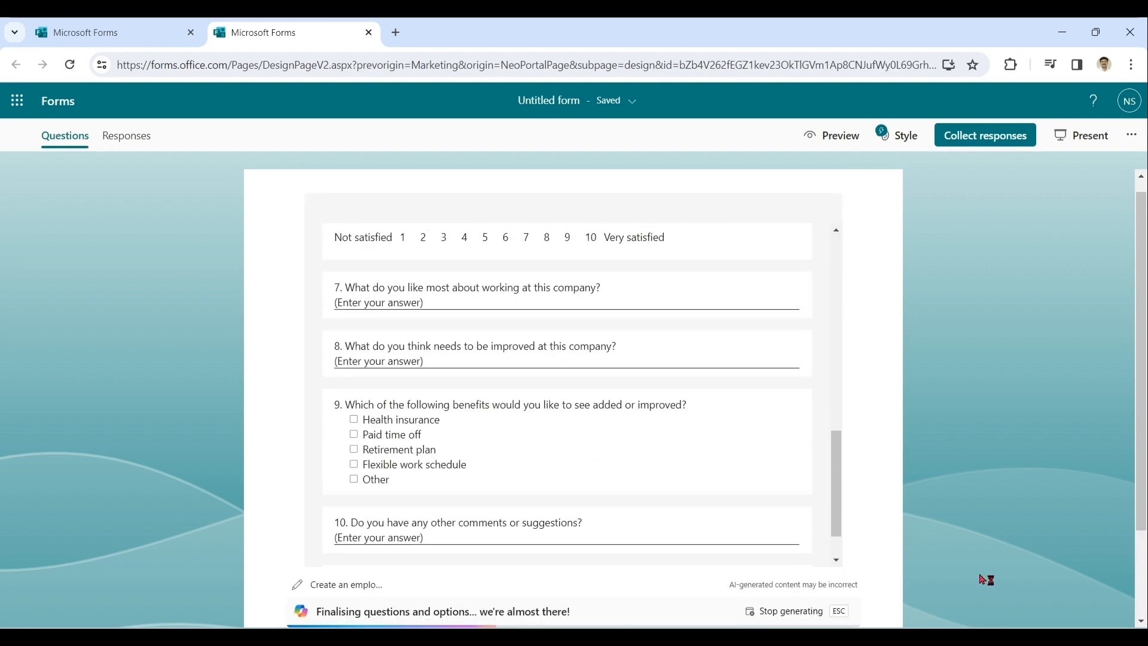
Step: Keep the refined Copilot draft as the form's questions
left_click_drag(840, 510, 837, 449)
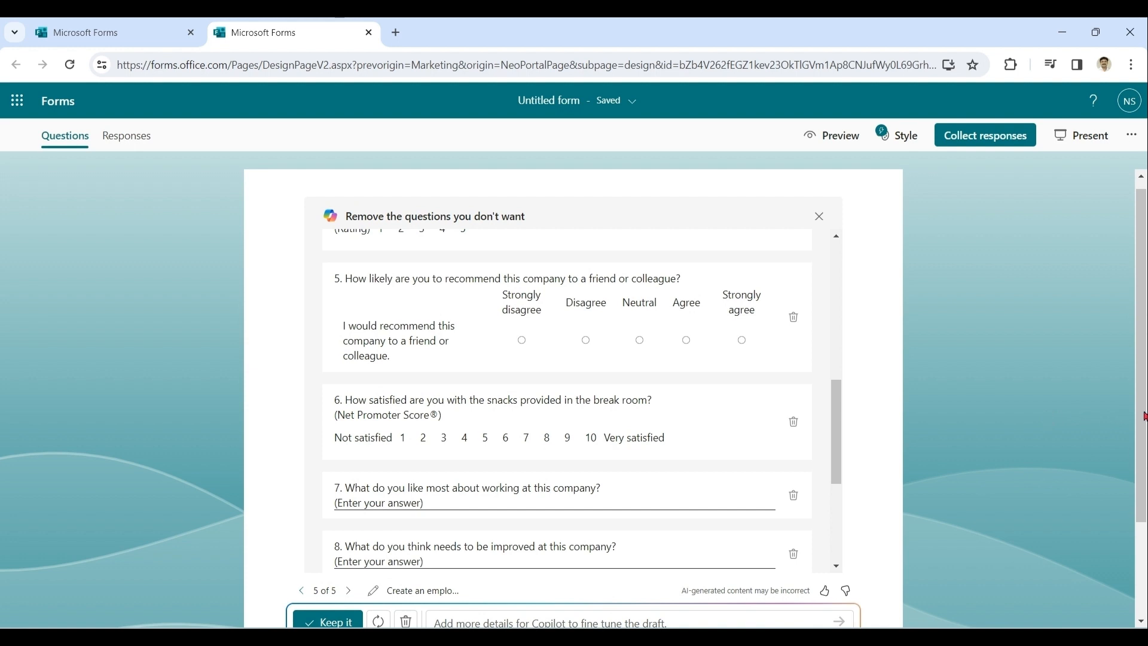
scroll(590, 572, "down", 1)
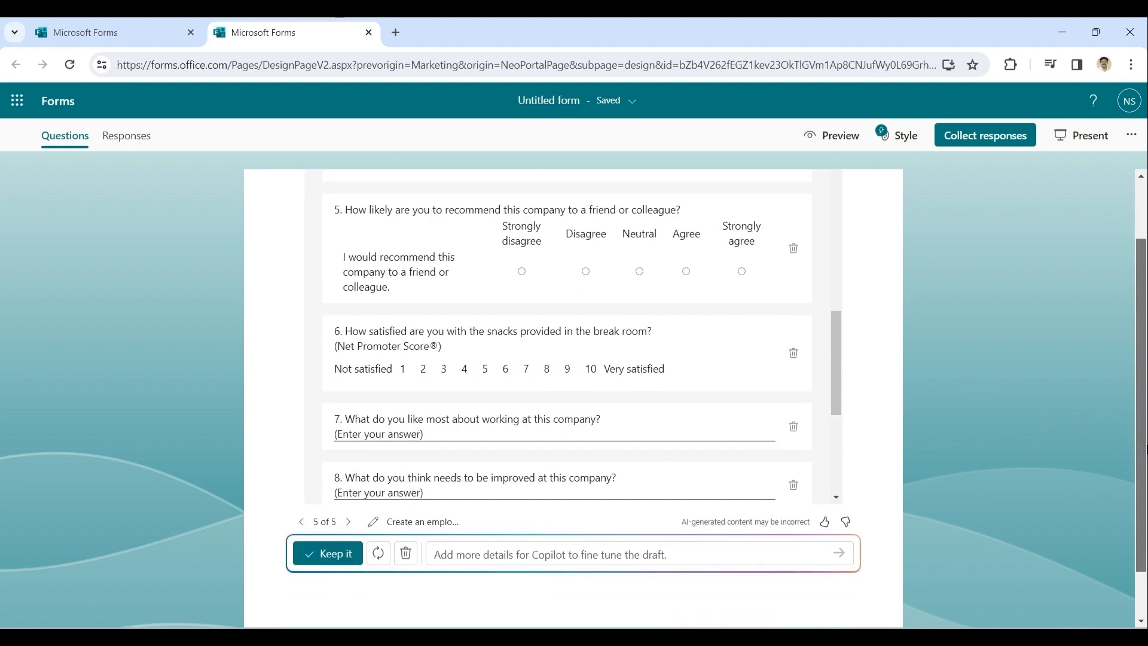
left_click(330, 559)
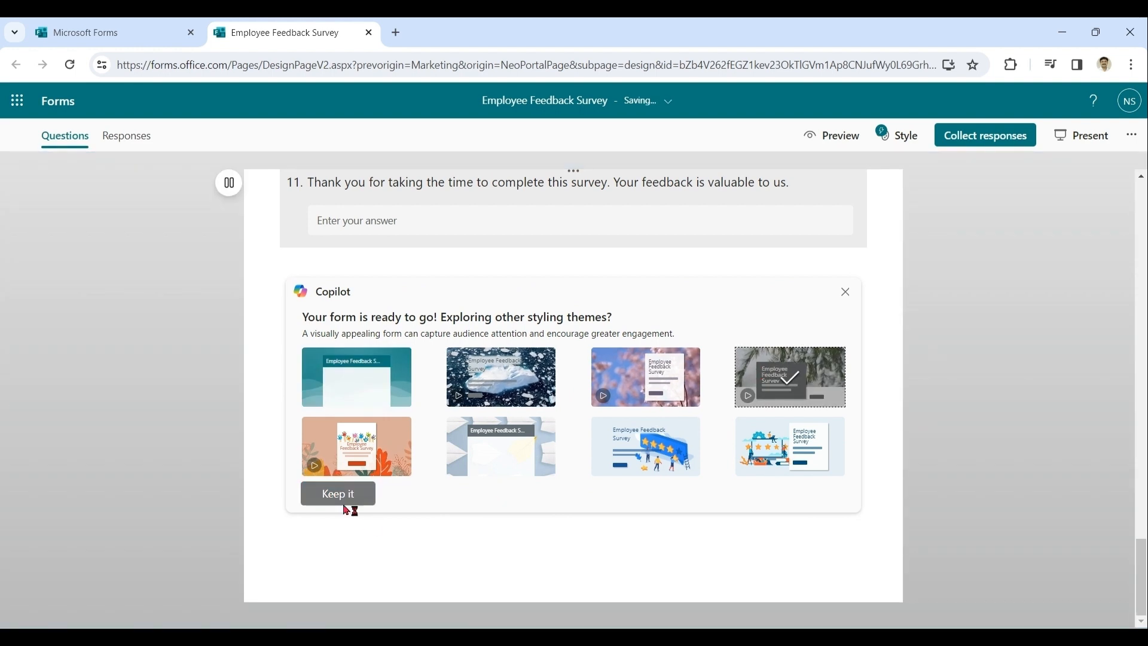
Step: Keep the suggested snowy pine-branch styling theme for the form
left_click(346, 500)
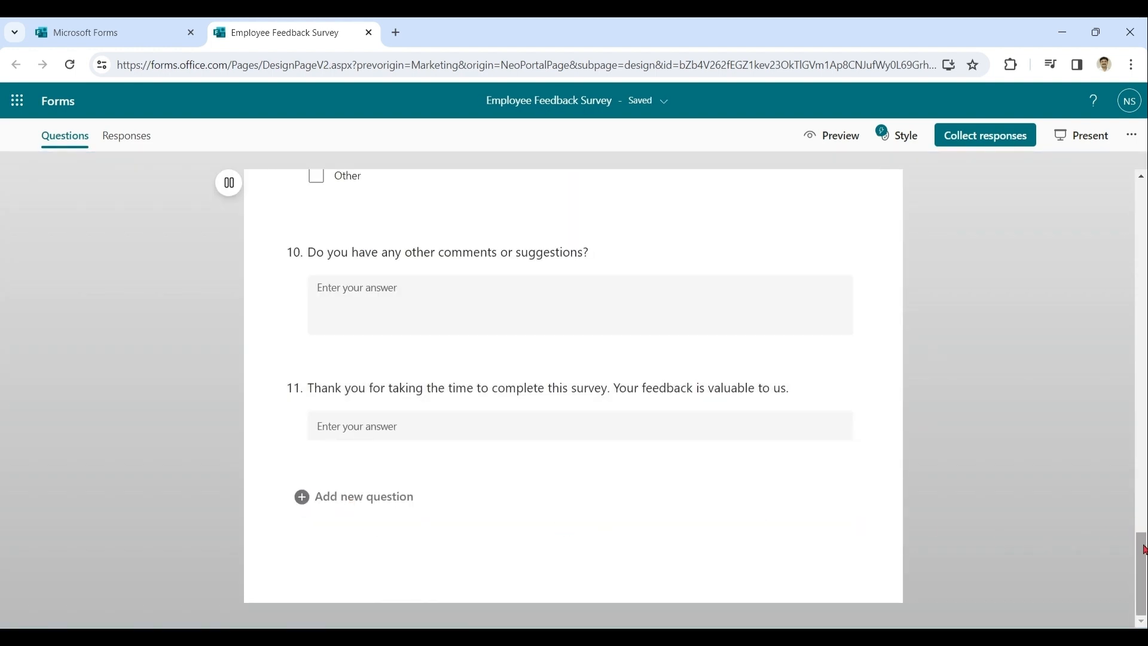
left_click_drag(1142, 548, 1141, 191)
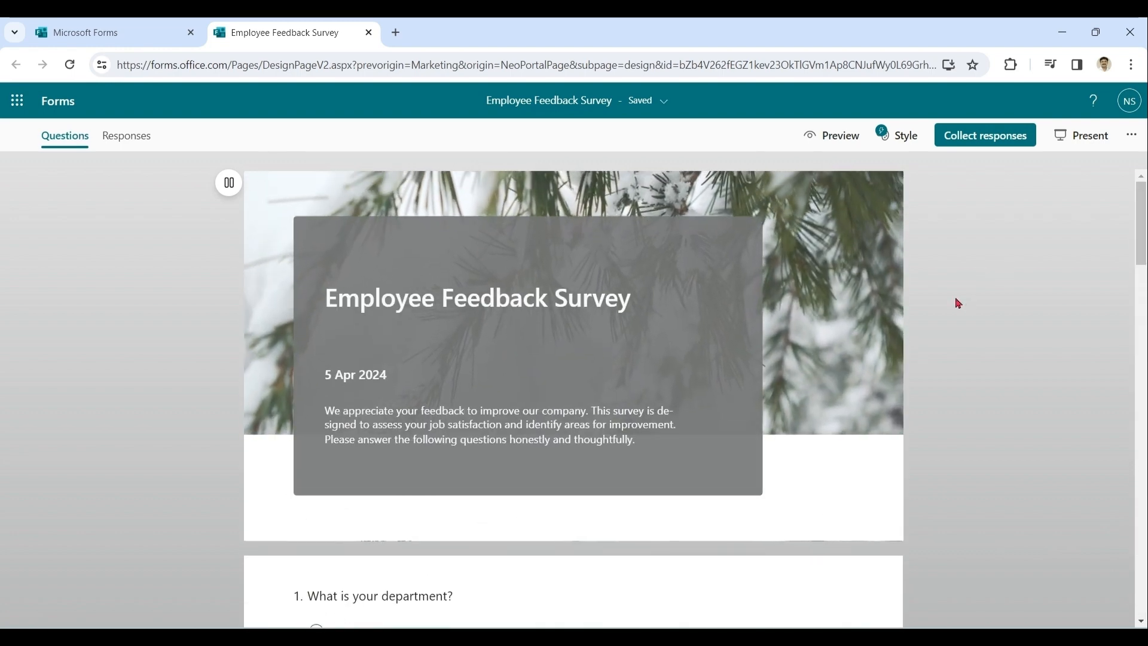
Step: Preview the form in computer view, start it, and return to the editor
left_click(837, 139)
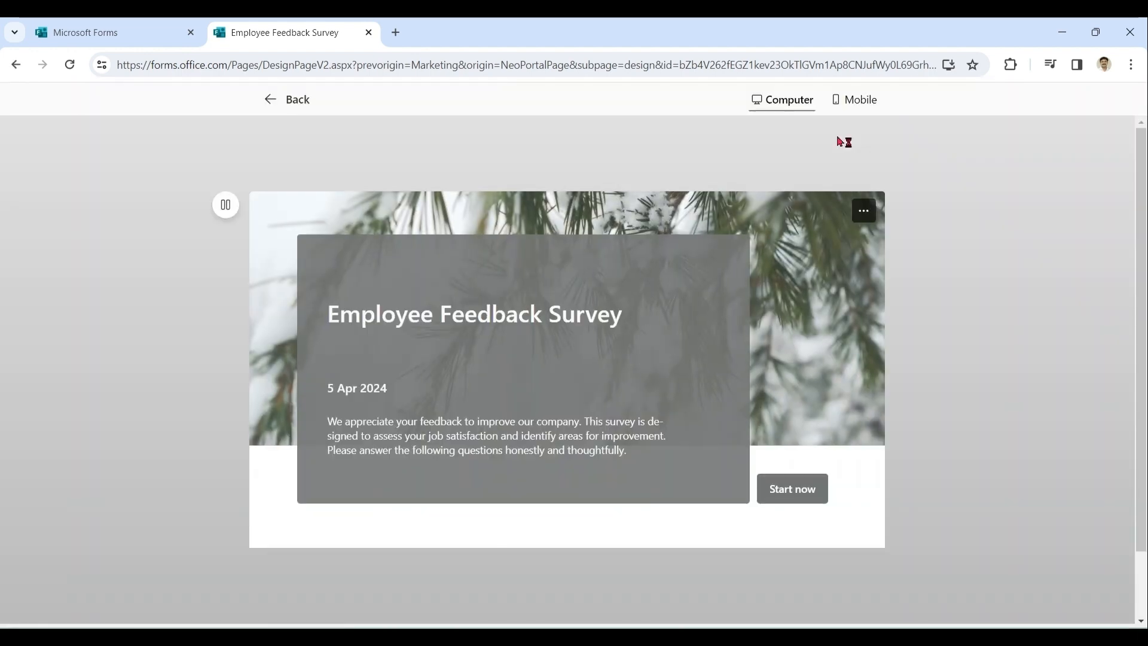
left_click(801, 491)
left_click_drag(1141, 240, 1142, 206)
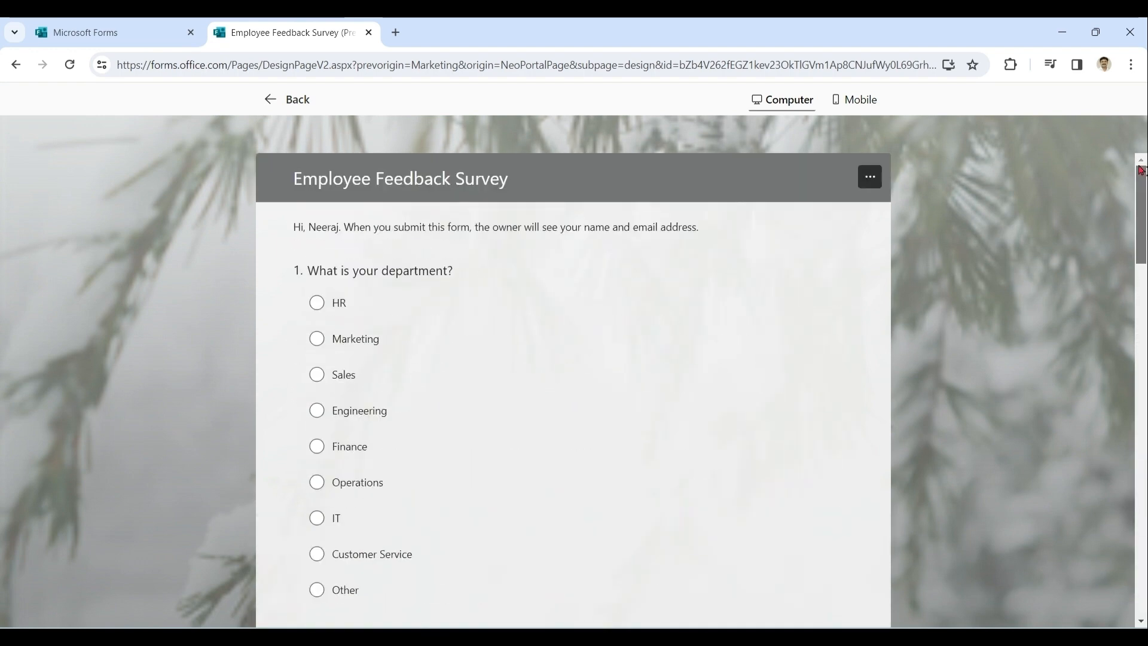
left_click(298, 105)
Step: Preview the form in mobile view, start it, and return to the editor
left_click(827, 143)
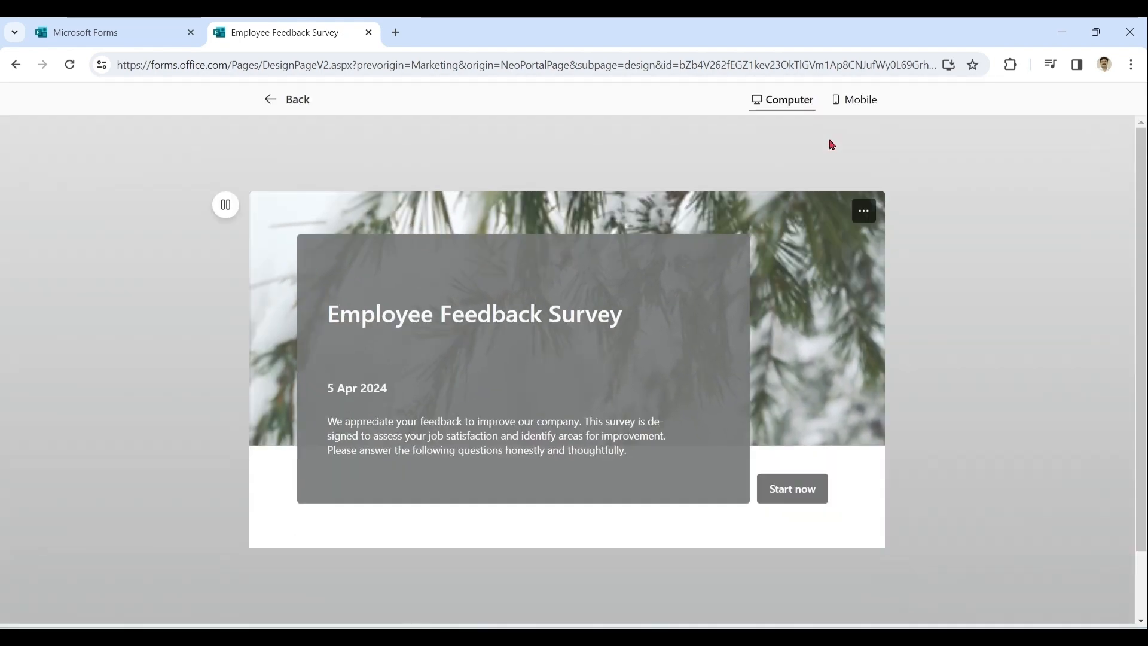
left_click(865, 107)
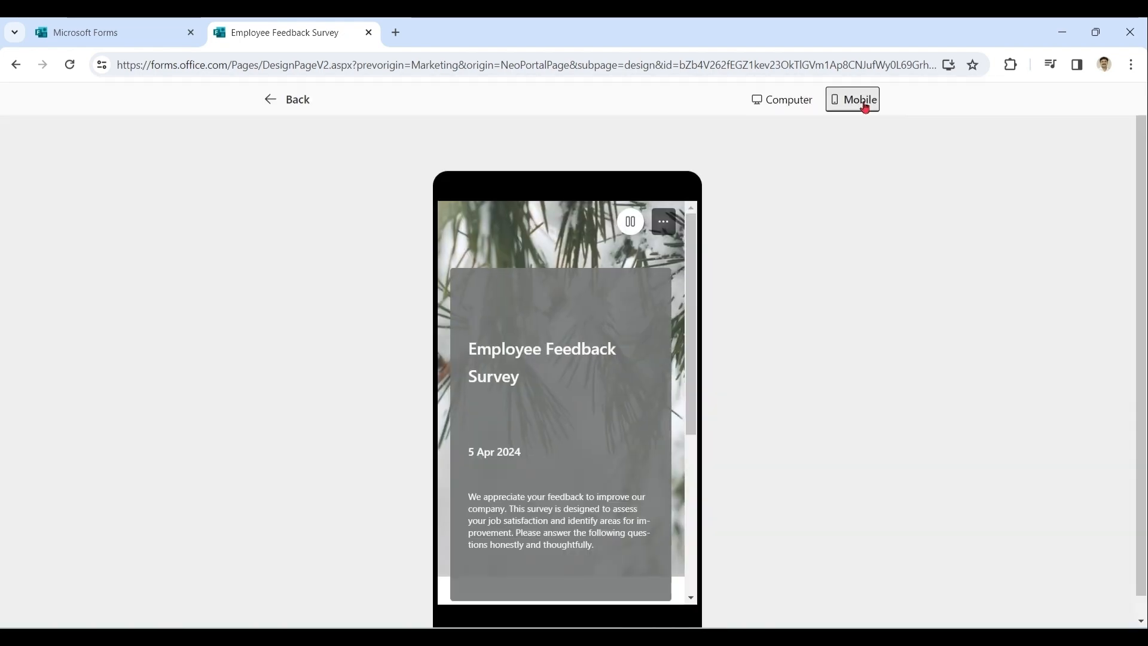
left_click_drag(692, 346, 692, 515)
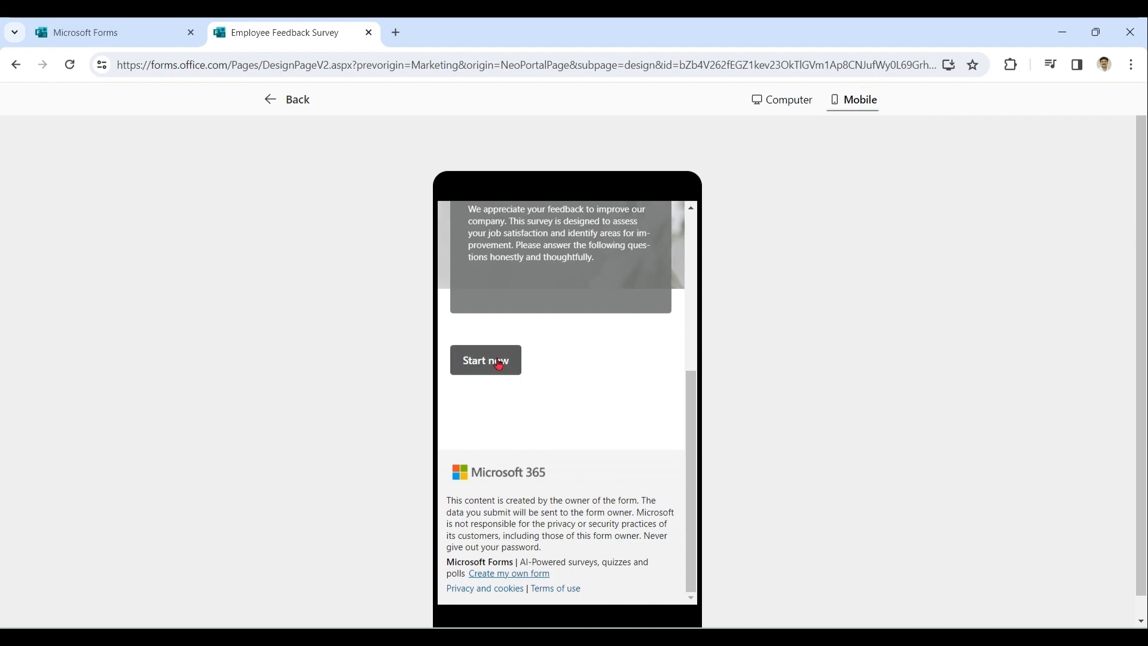
left_click(498, 362)
left_click_drag(694, 265, 710, 240)
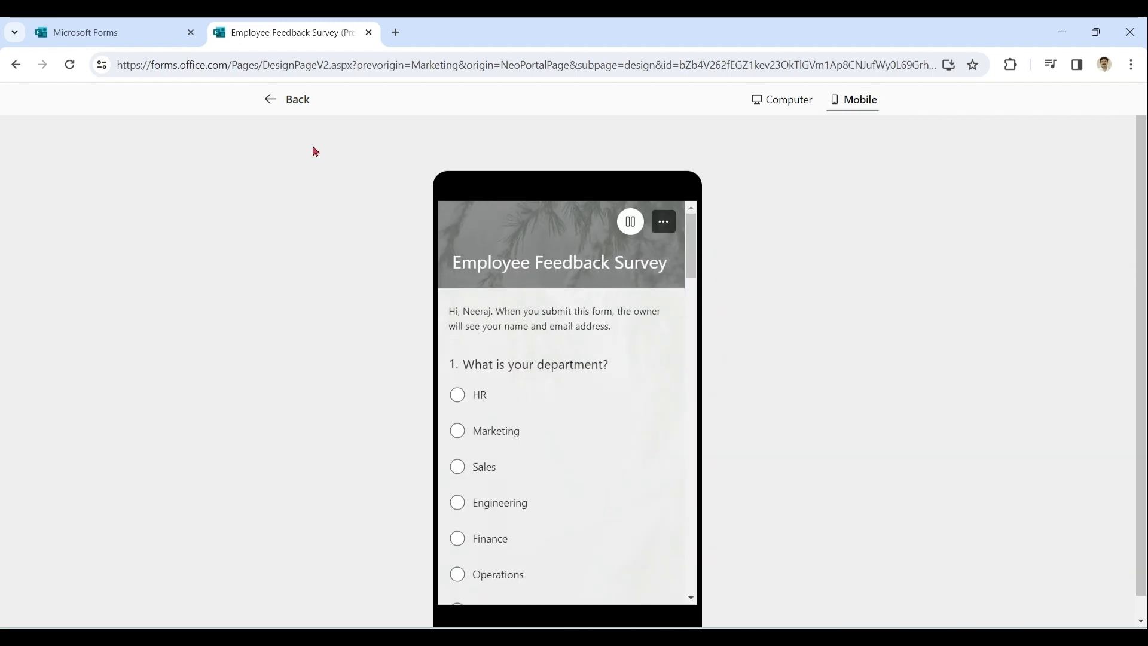
left_click(297, 100)
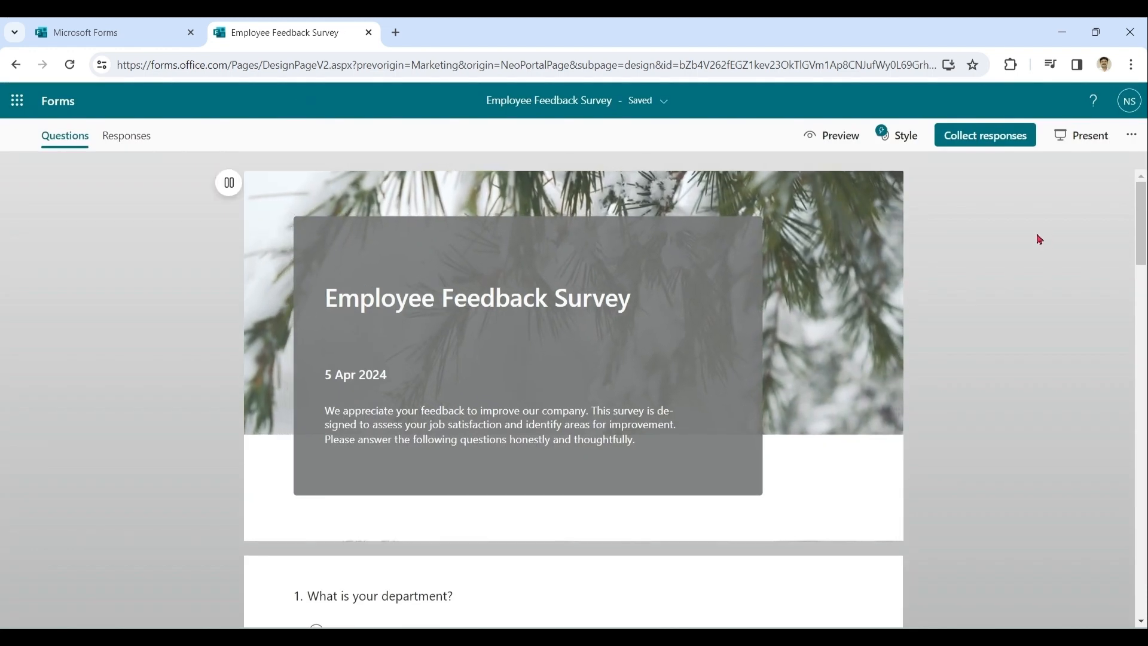
Step: Open the send-and-collect-responses dialog and browse its invite, QR code, embed and link sharing options
left_click(996, 141)
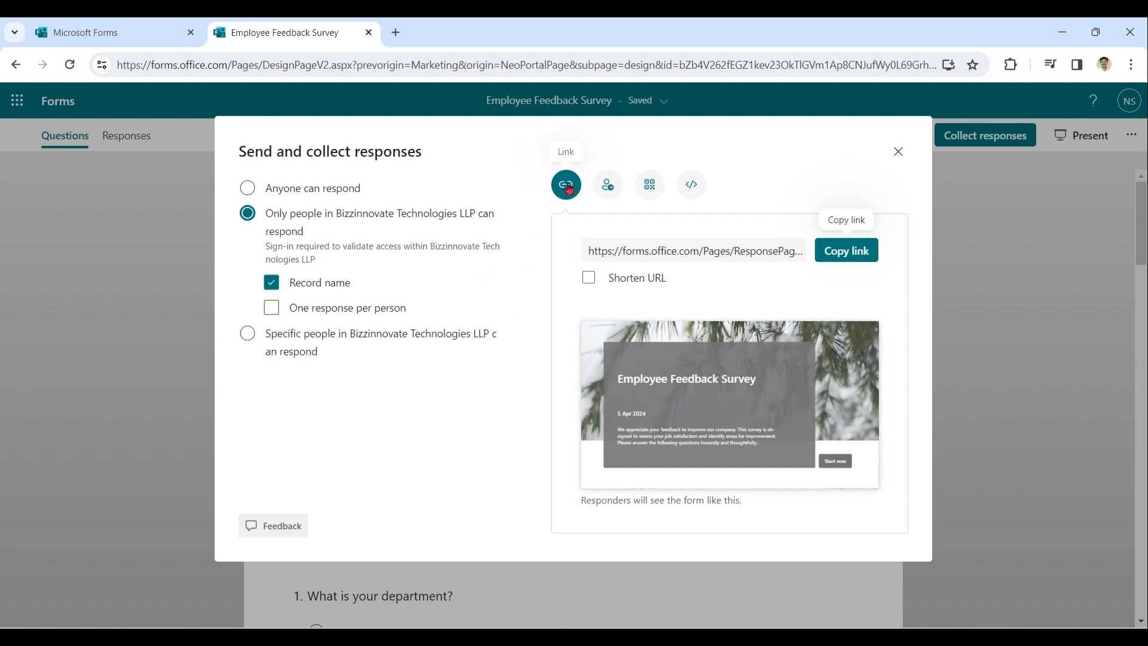
left_click(618, 192)
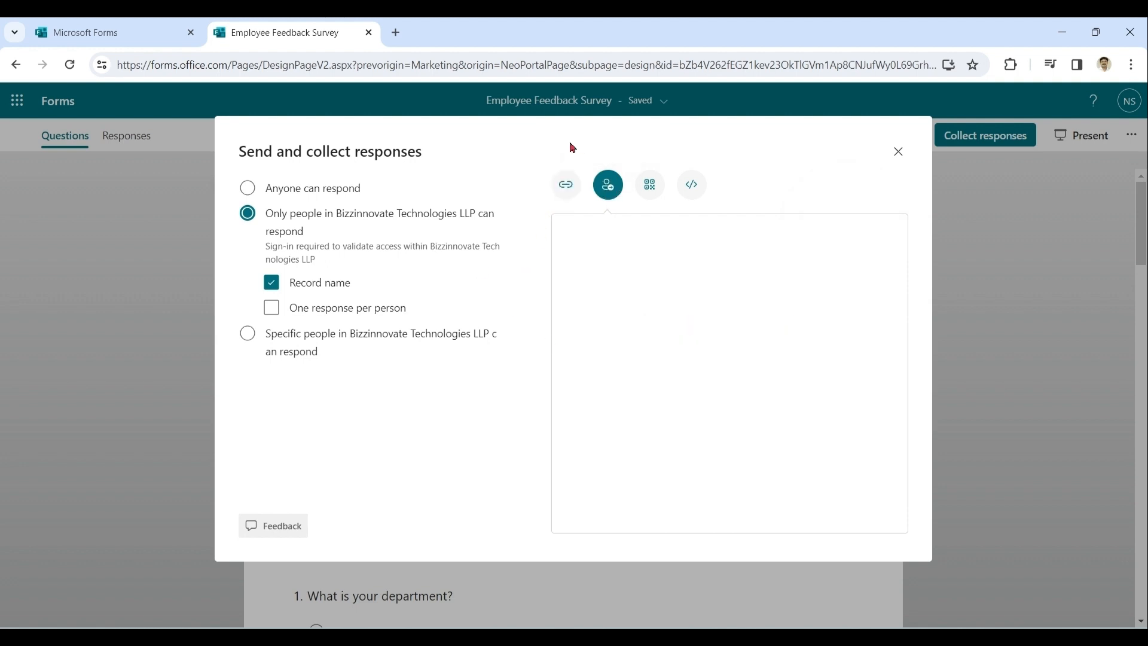
left_click(648, 198)
left_click(692, 188)
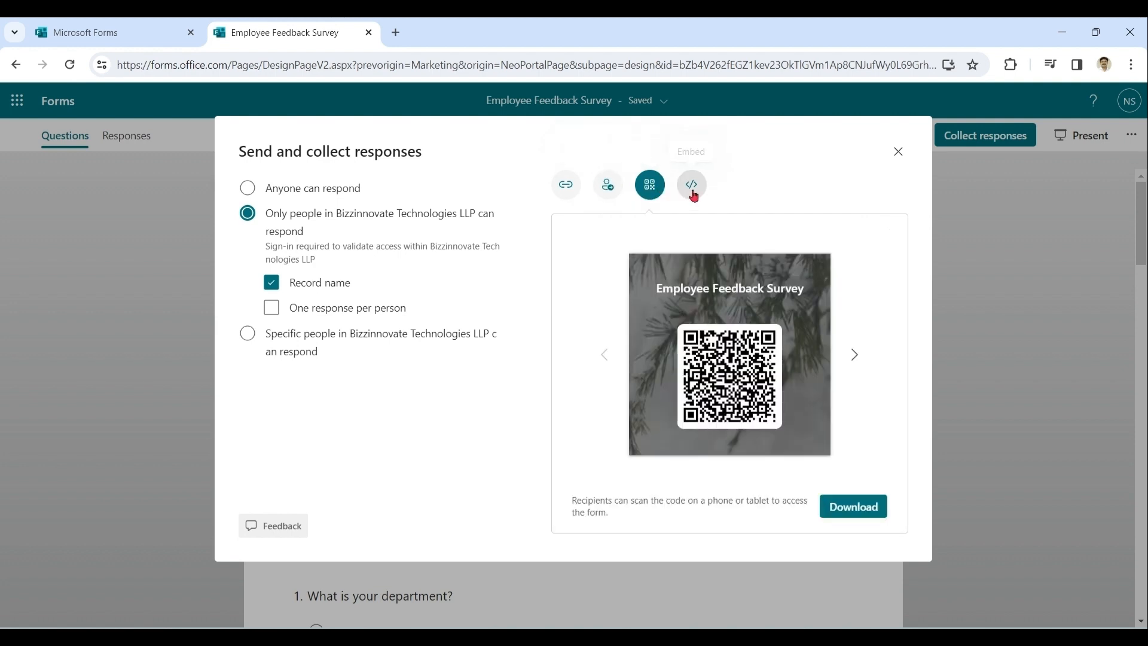
left_click(567, 184)
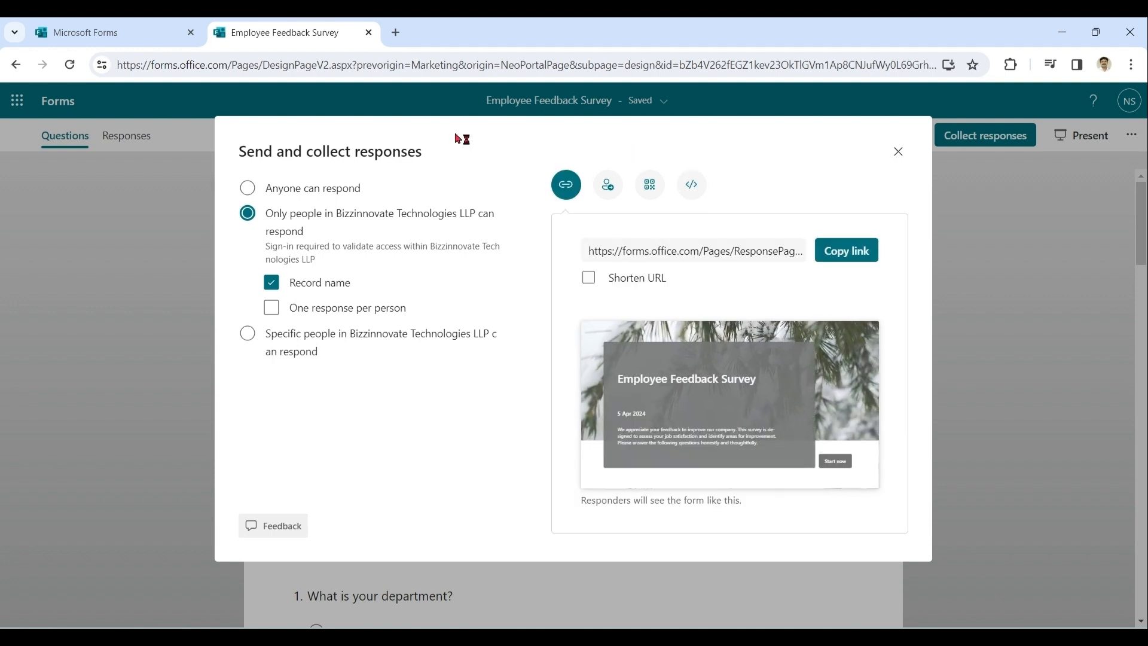
Step: Open the form's response link in a new browser tab
left_click(395, 32)
key("ctrl+v")
key("Return")
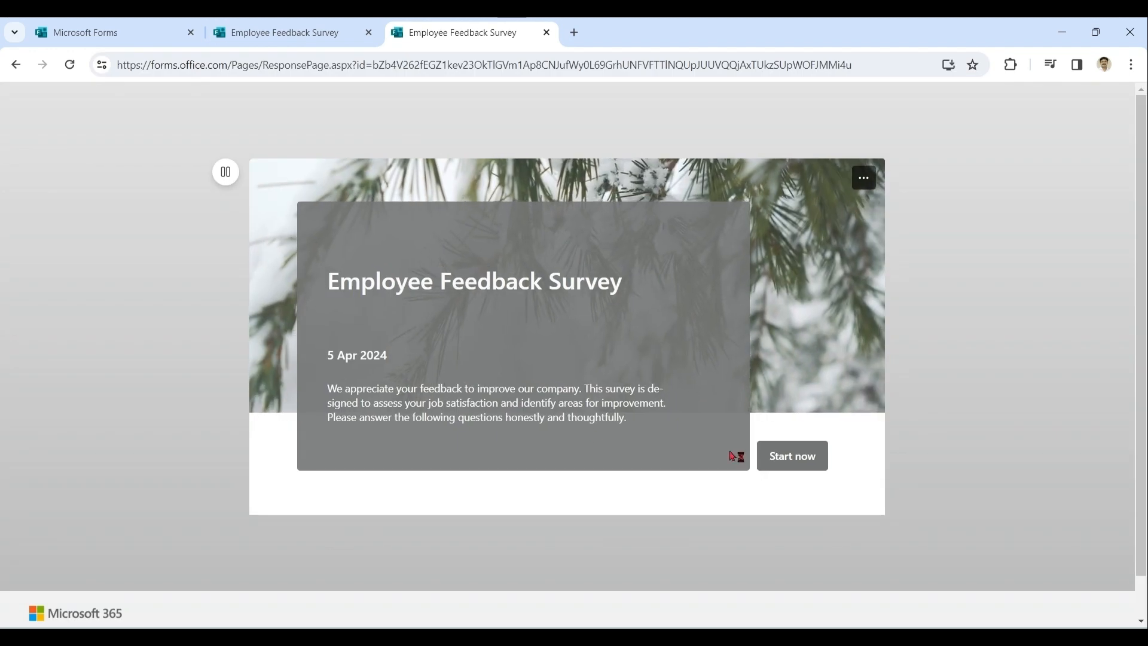
Step: Start the form, choose Marketing as department, and rate questions 2 to 4 with 5, 4 and 5 stars
left_click(792, 455)
left_click(315, 303)
scroll(607, 295, "down", 7)
left_click(423, 258)
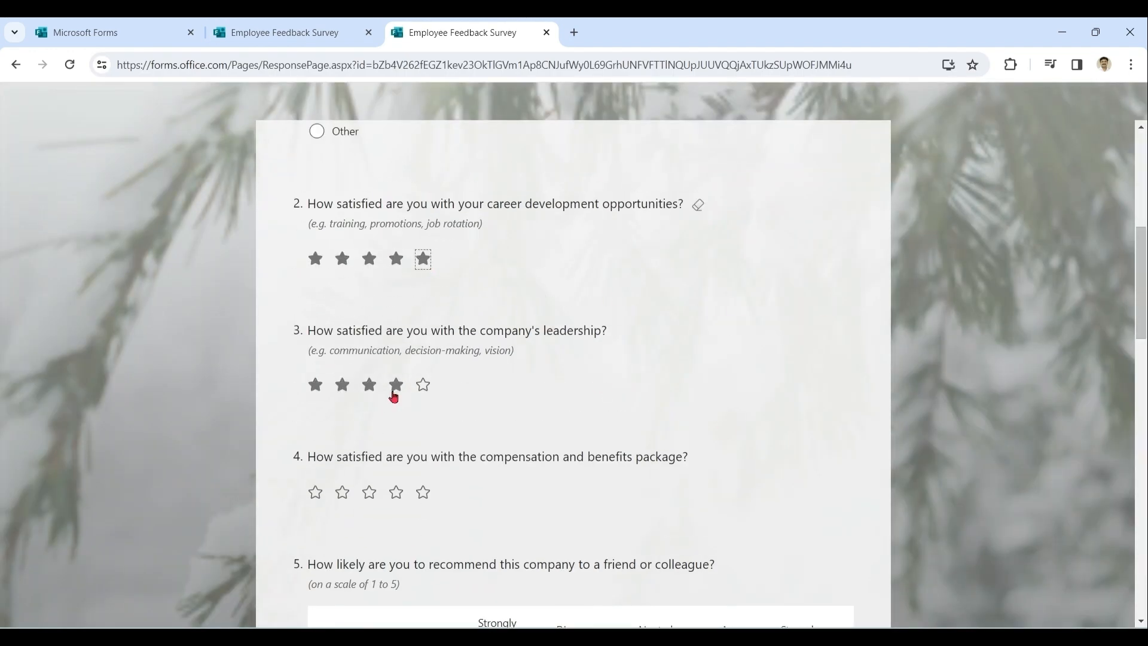
left_click(396, 385)
left_click(423, 492)
Step: Answer the recommendation question with Agree and rate snack satisfaction 9
left_click_drag(1141, 311, 1141, 390)
left_click(735, 327)
left_click(779, 456)
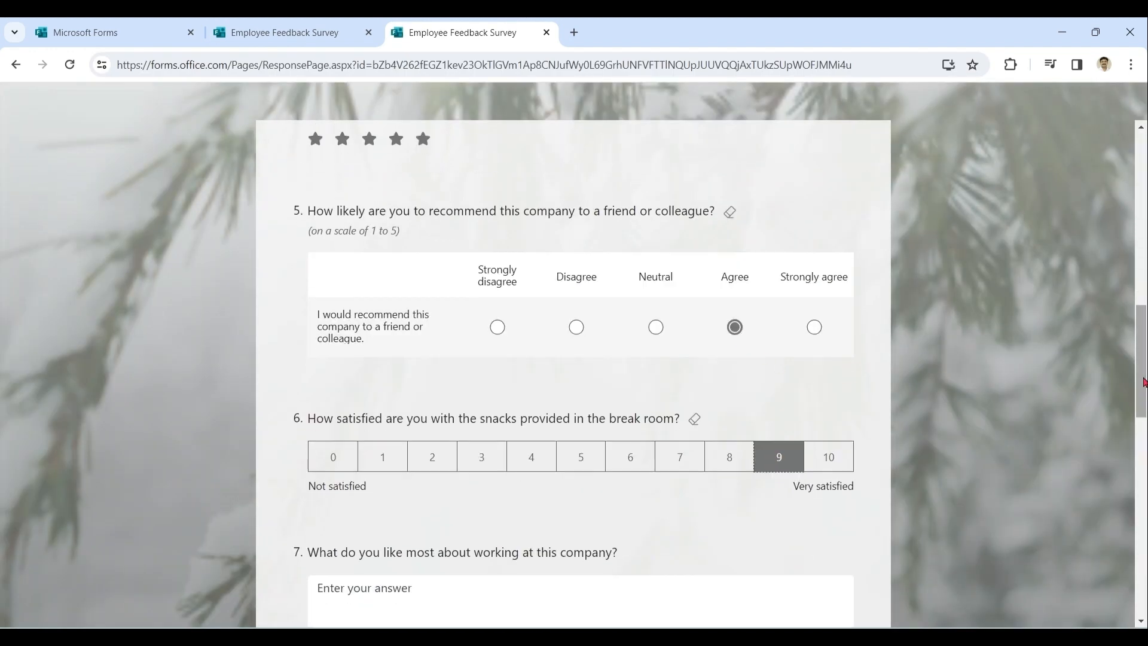
Step: Answer the two open questions with "All good" and "Games etc."
scroll(1142, 382, "down", 5)
left_click(707, 304)
type("All good")
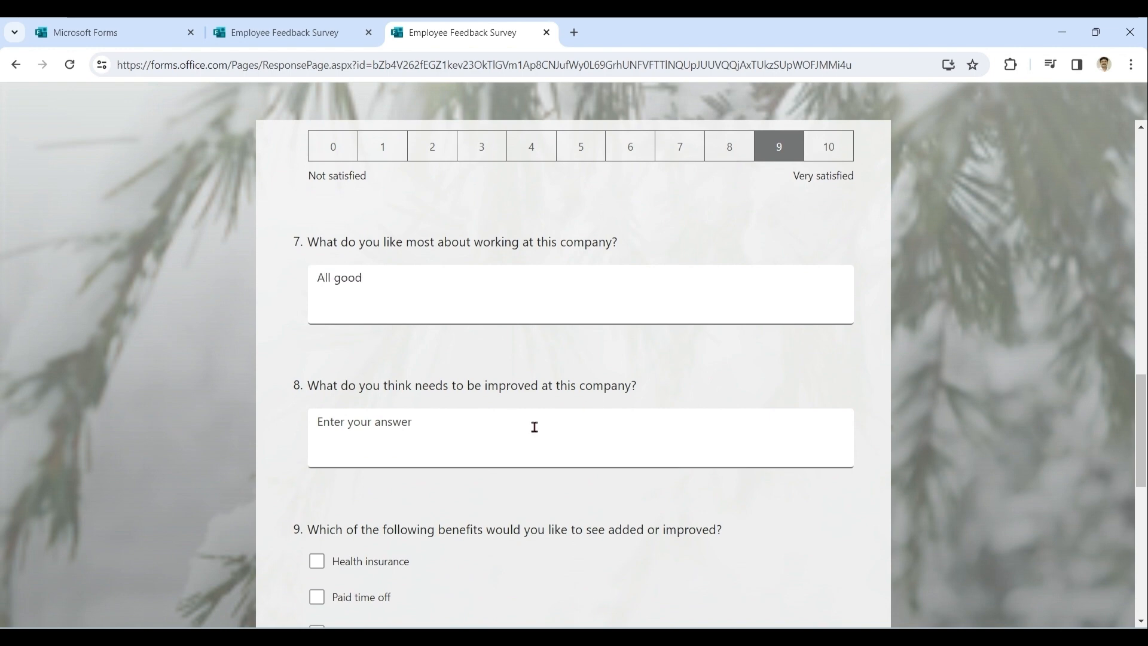
left_click(535, 427)
type("Games etc.")
Step: Tick Health insurance and Paid time off as the desired benefits
scroll(1134, 416, "down", 4)
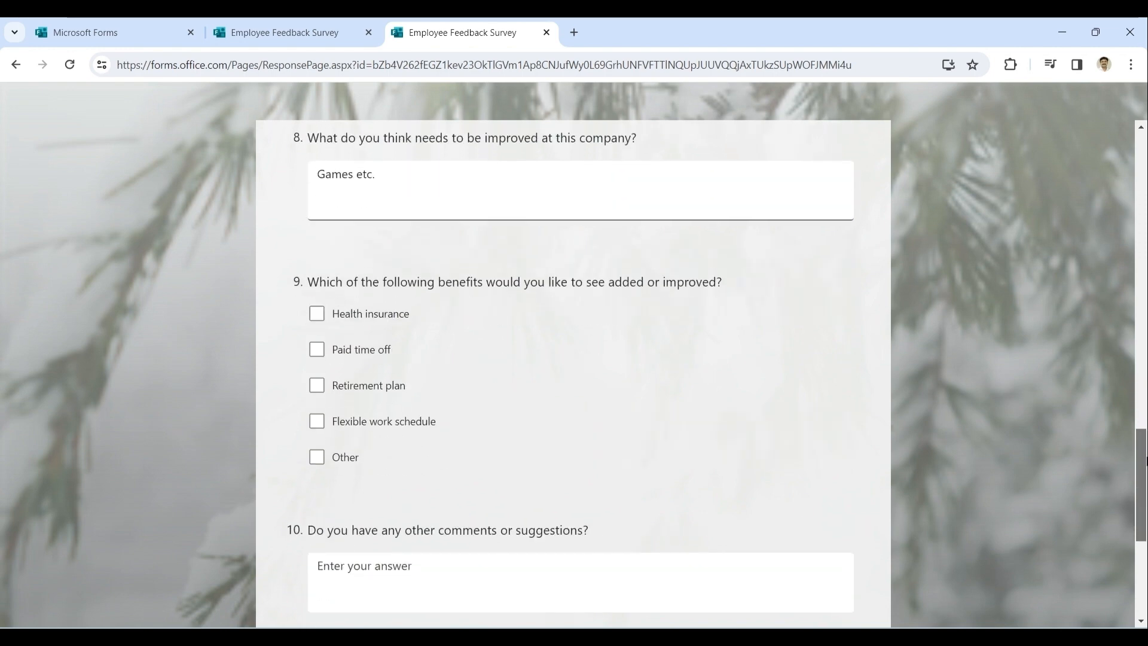
left_click(397, 311)
left_click(378, 344)
Step: Enter "all good" as other comments and "No thanks" in the last answer, then submit the response
scroll(1141, 552, "down", 3)
scroll(1142, 551, "down", 1)
left_click(755, 352)
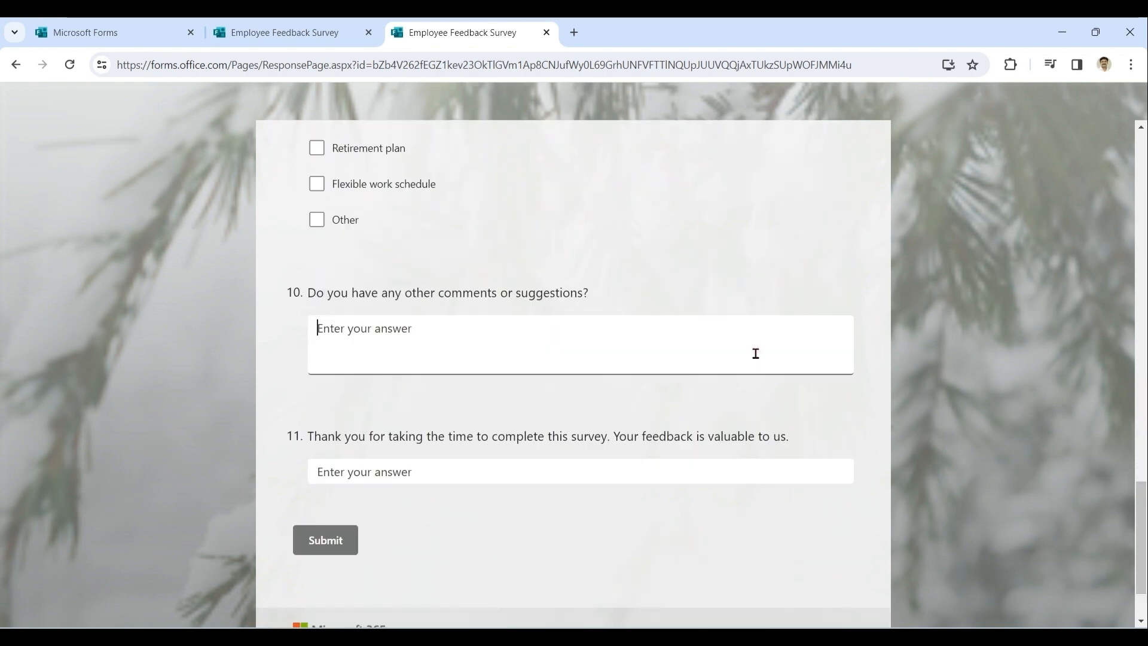
type("all good")
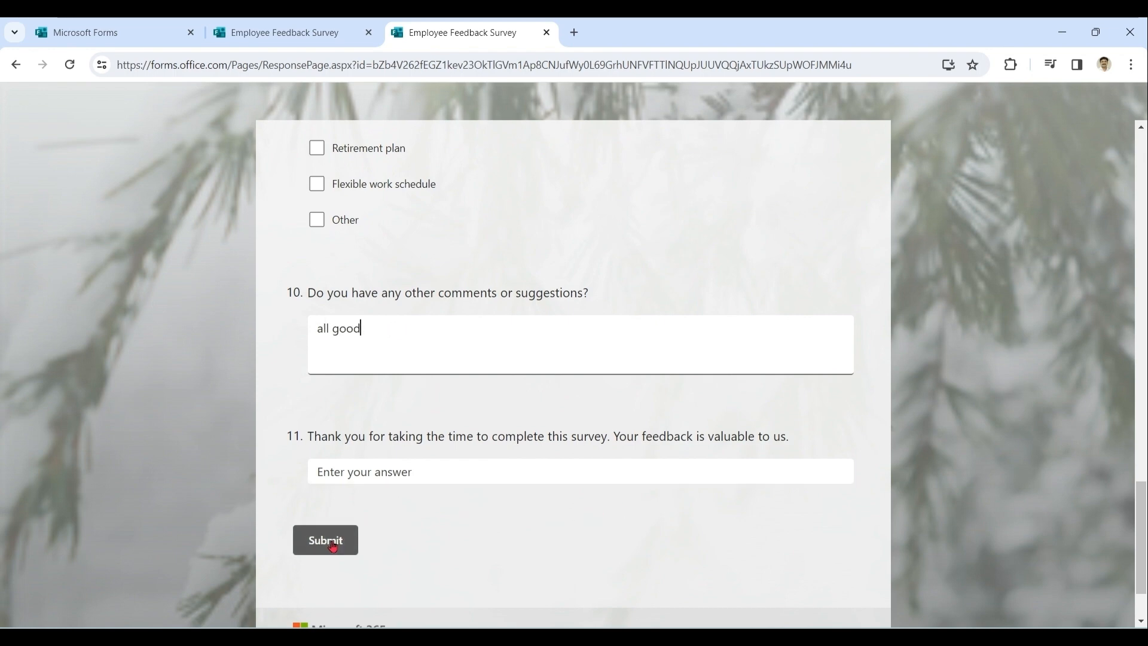
left_click(432, 477)
type("No thanks")
left_click(323, 548)
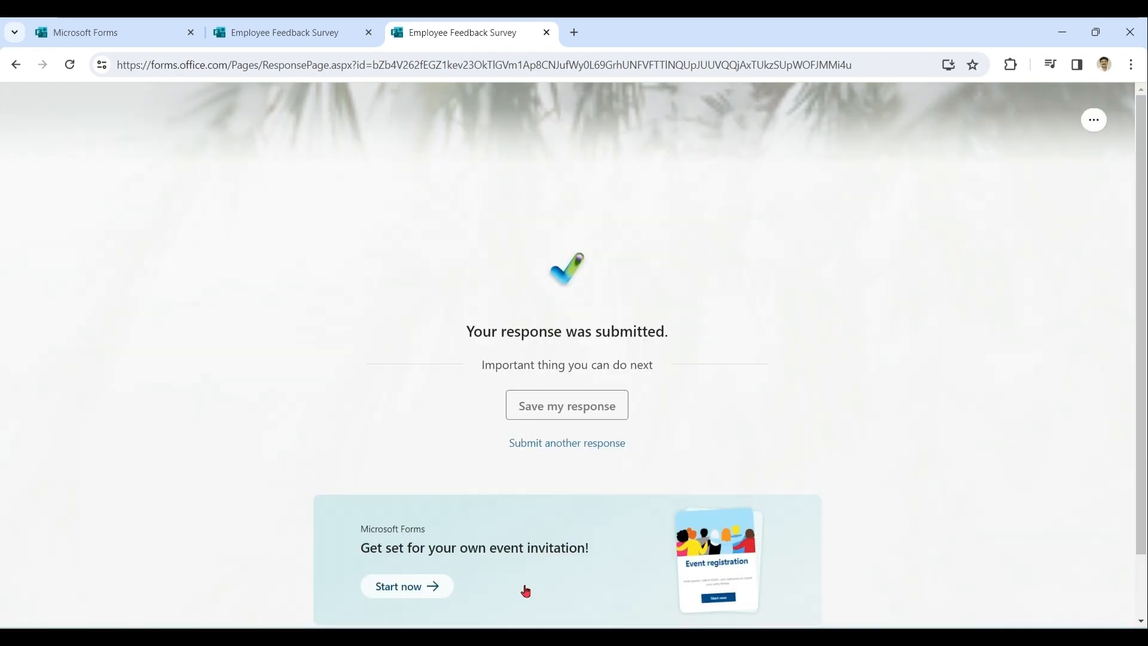
Step: Switch back to the form editor and open the Responses summary
key("ctrl+shift+Tab")
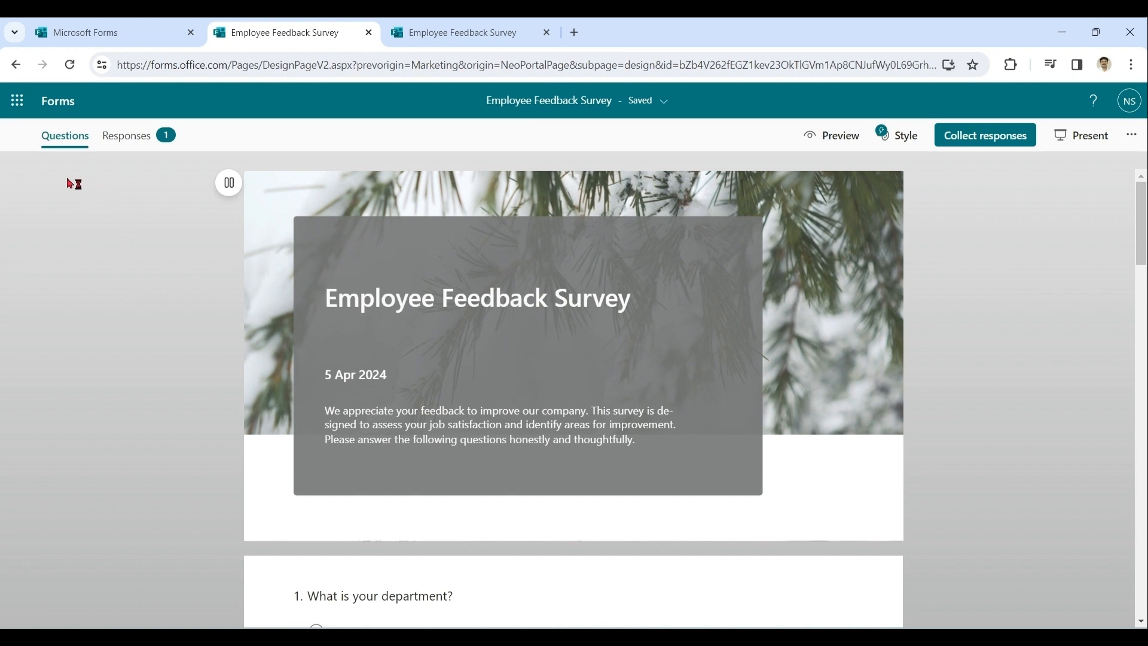
left_click(125, 138)
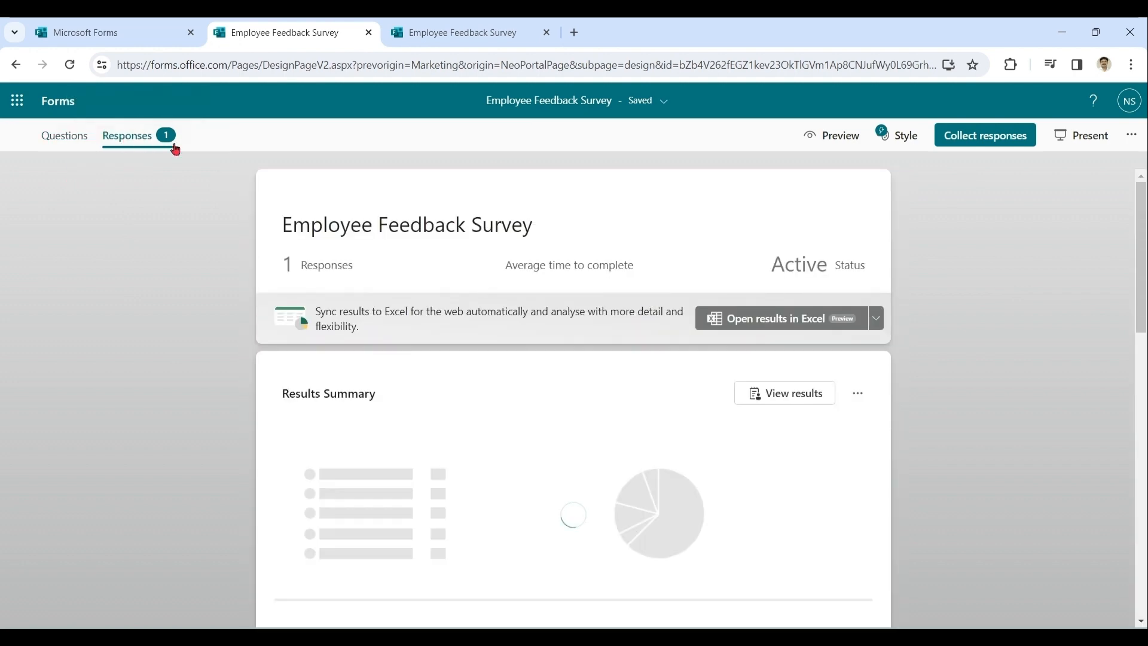
mouse_move(1142, 221)
left_mouse_down()
mouse_move(1143, 583)
mouse_move(1143, 219)
left_mouse_up()
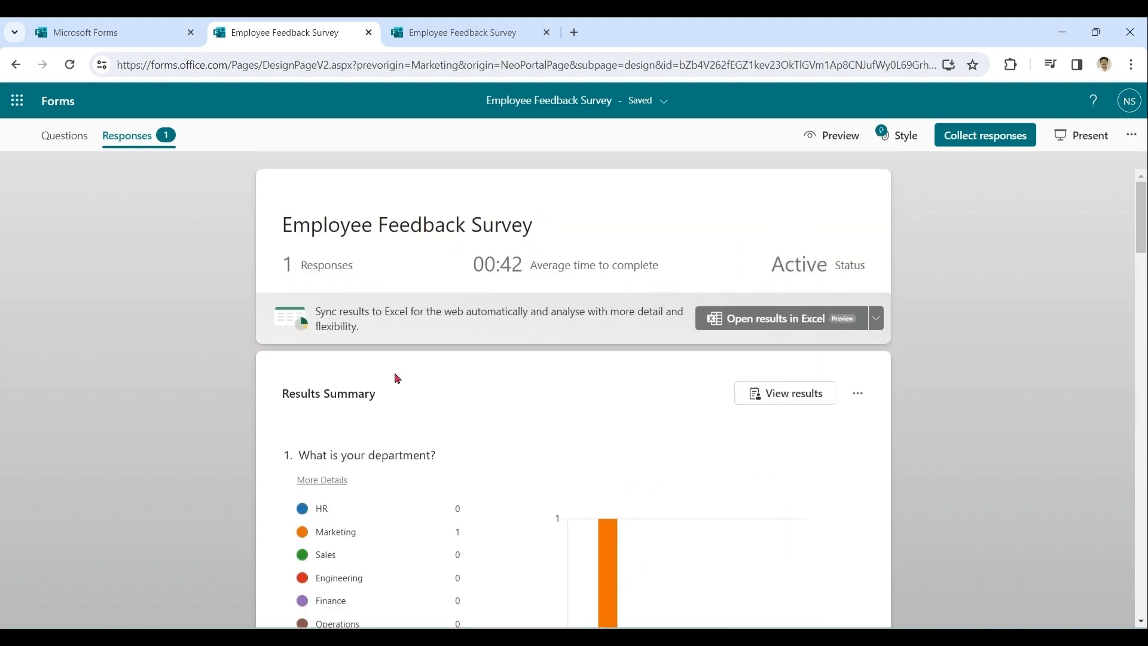
Step: Open the response results in Excel for the web
left_click_drag(317, 312, 458, 311)
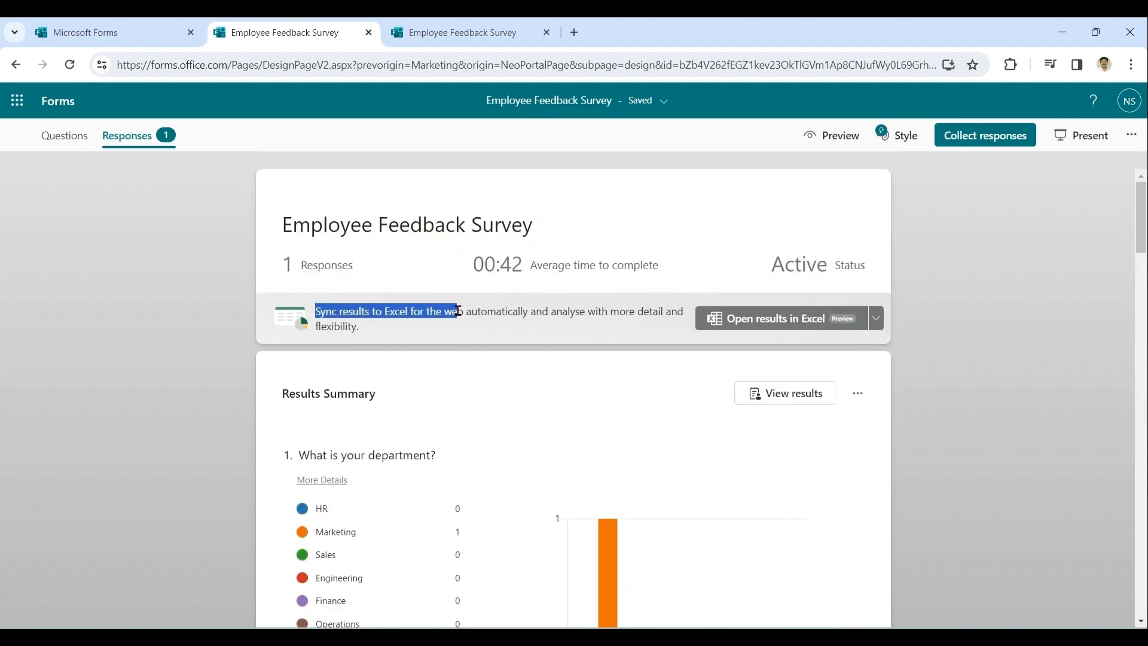
left_click(652, 338)
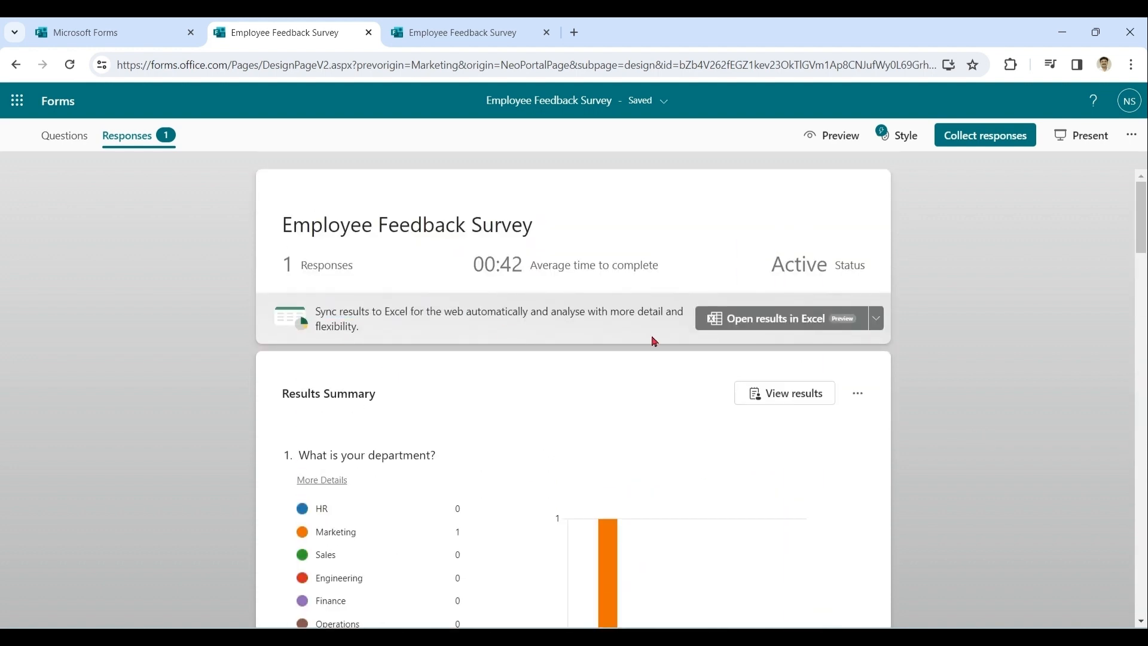
left_click(779, 326)
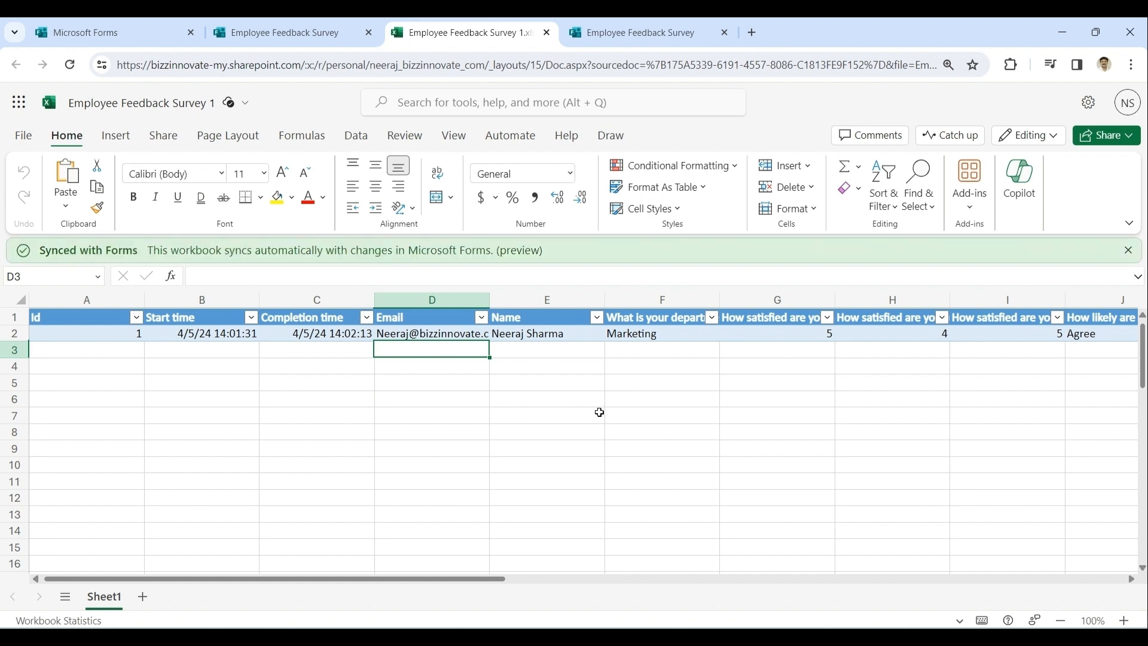
Step: Return to the form, present its results, and toggle the first chart between Bar and Treemap
left_click(291, 36)
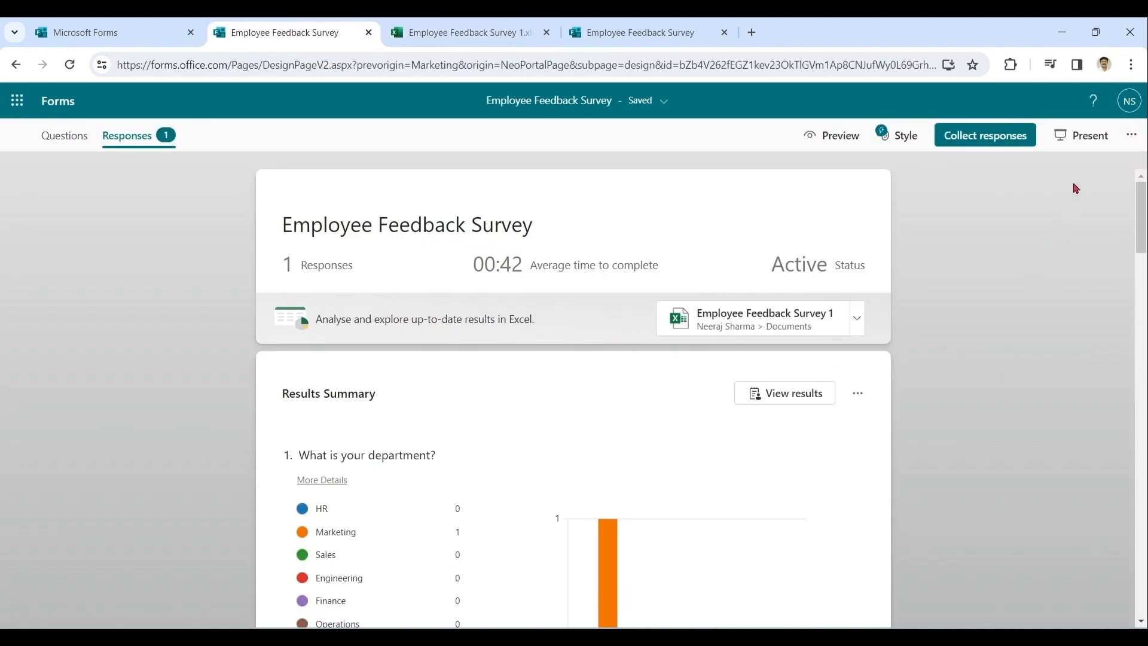
left_click(1086, 144)
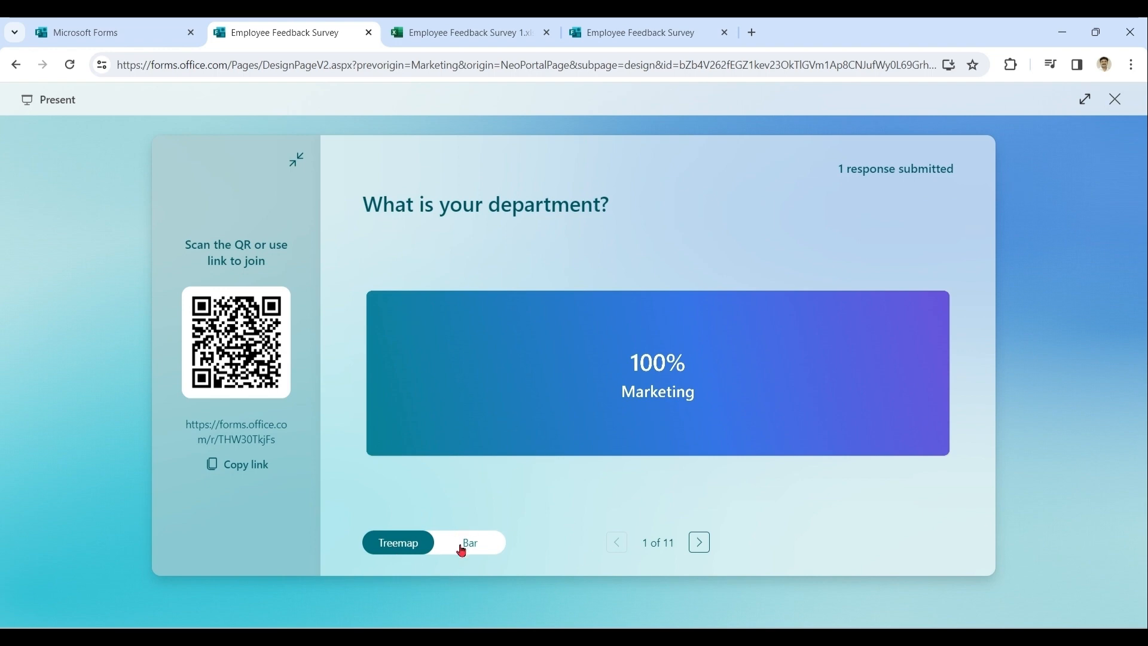
left_click(461, 546)
left_click(412, 551)
Step: Step through all eleven presented results, switching text answers between All responses and Wordcloud, then close and return to the questions
left_click(698, 542)
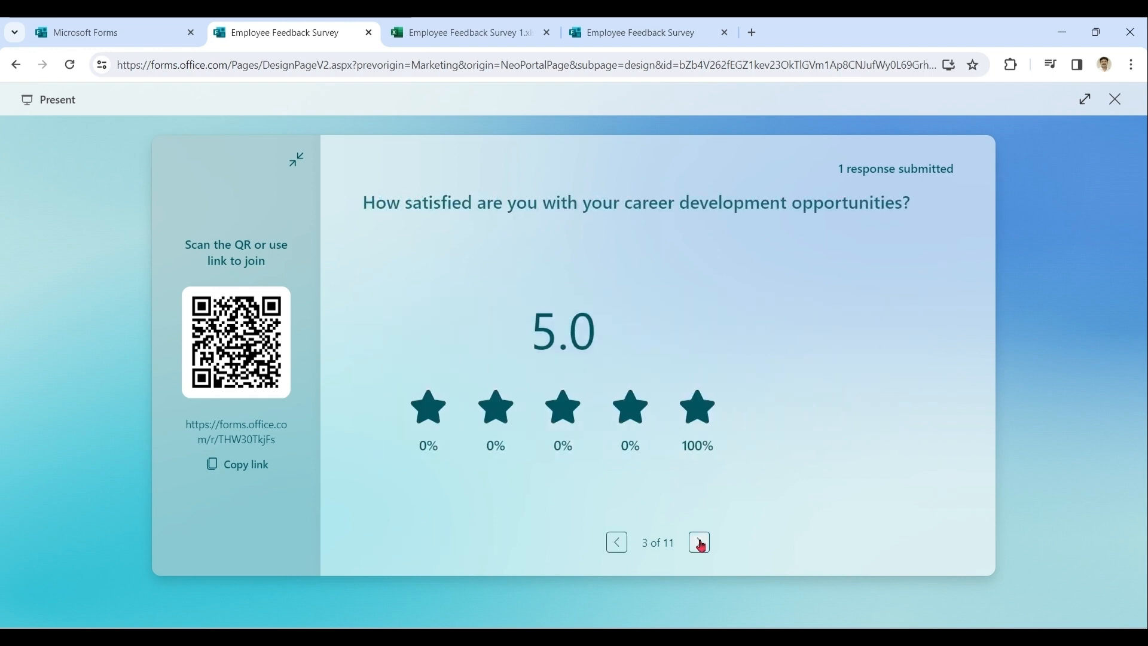
left_click(699, 542)
left_click(700, 542)
left_click(699, 542)
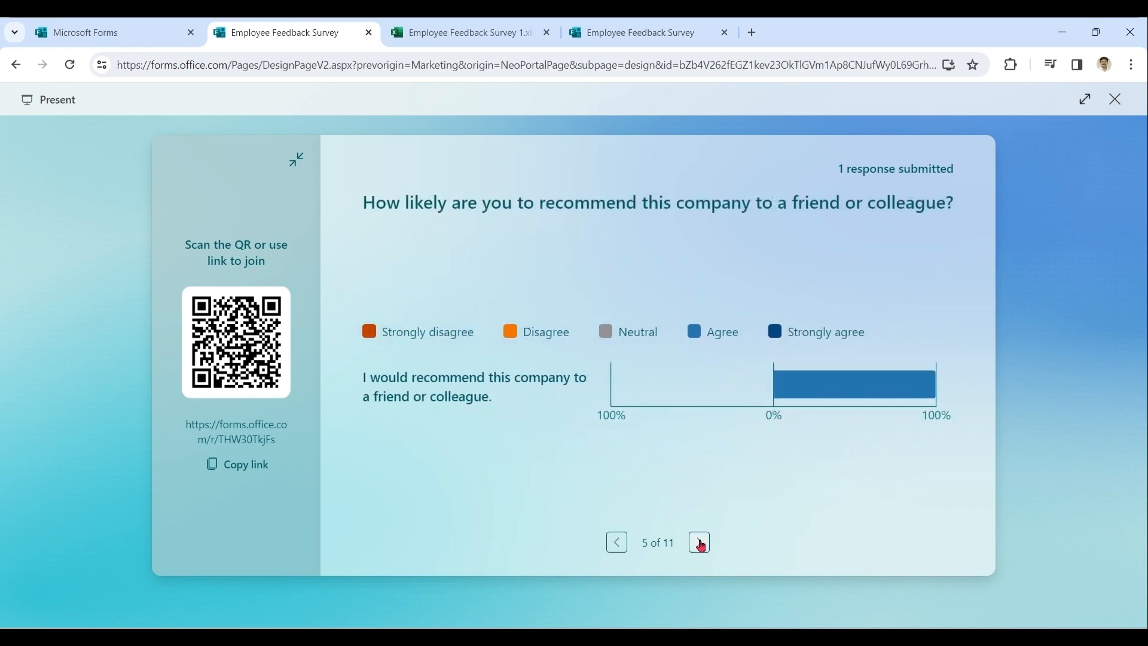
left_click(700, 543)
left_click(700, 543)
left_click(477, 543)
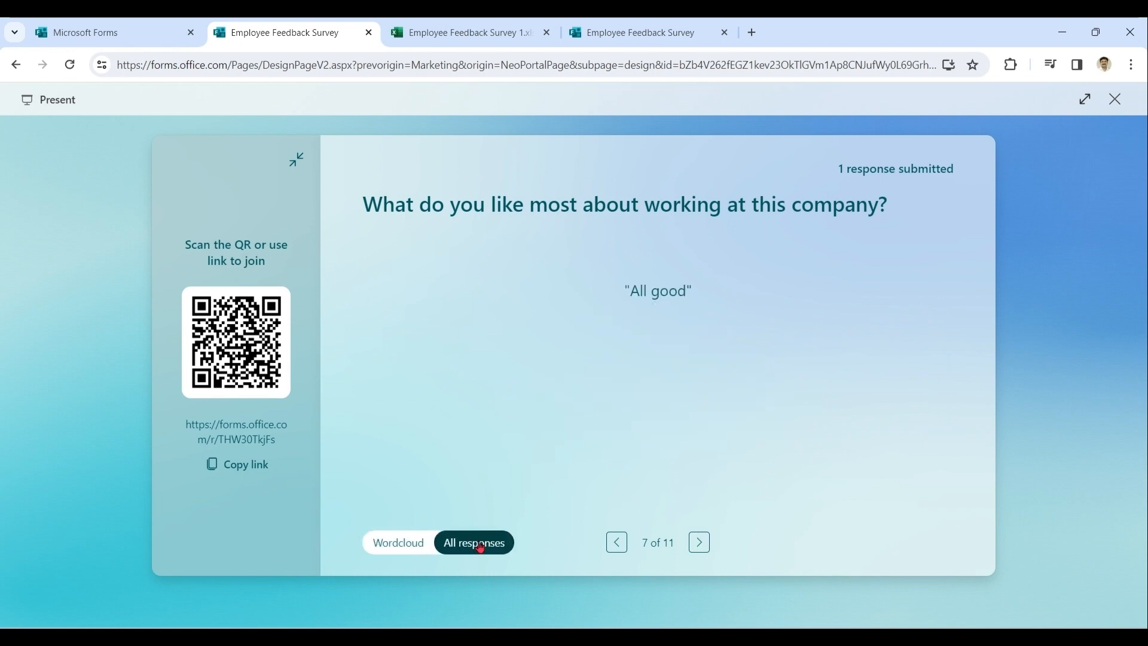
left_click(406, 544)
left_click(699, 543)
left_click(699, 542)
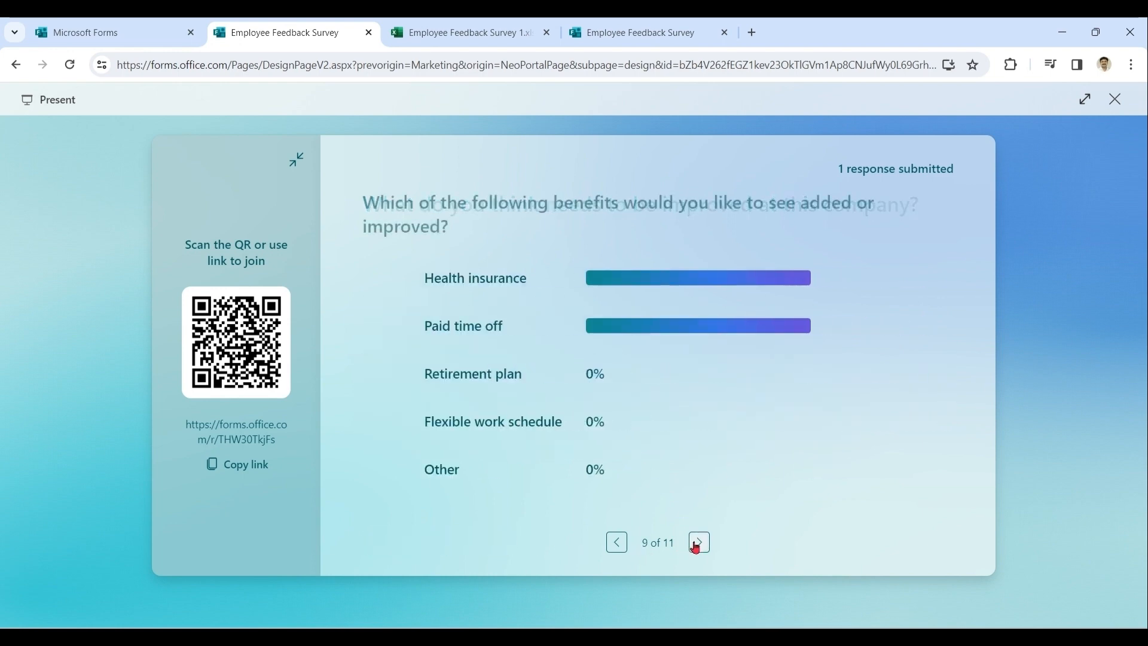
left_click(696, 546)
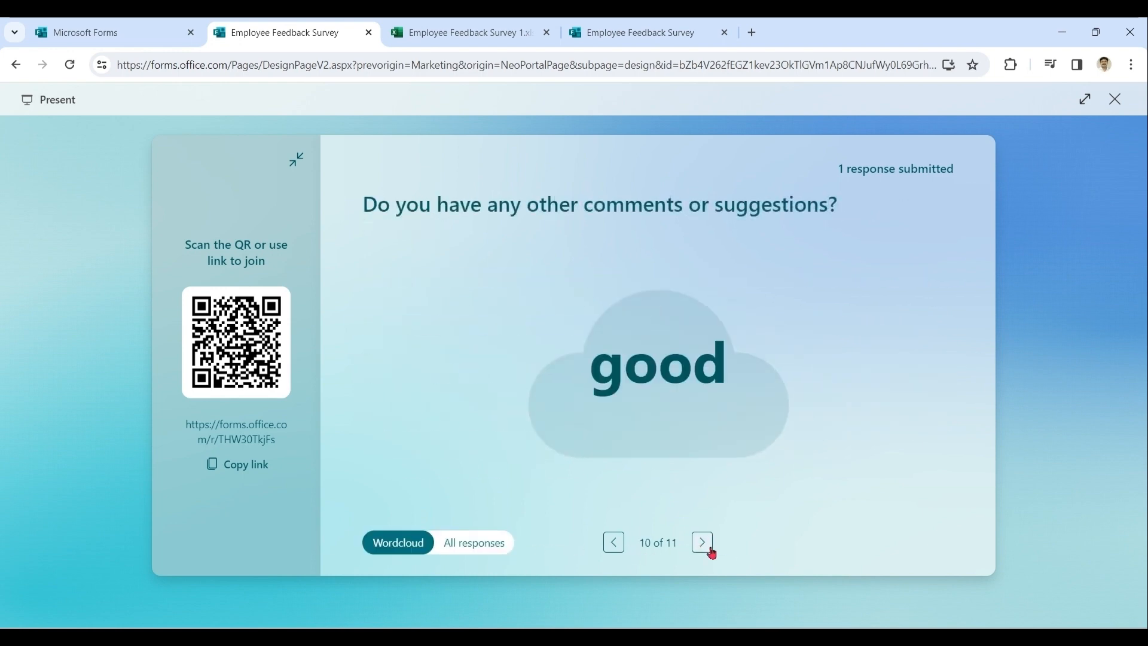
left_click(702, 543)
left_click(1115, 102)
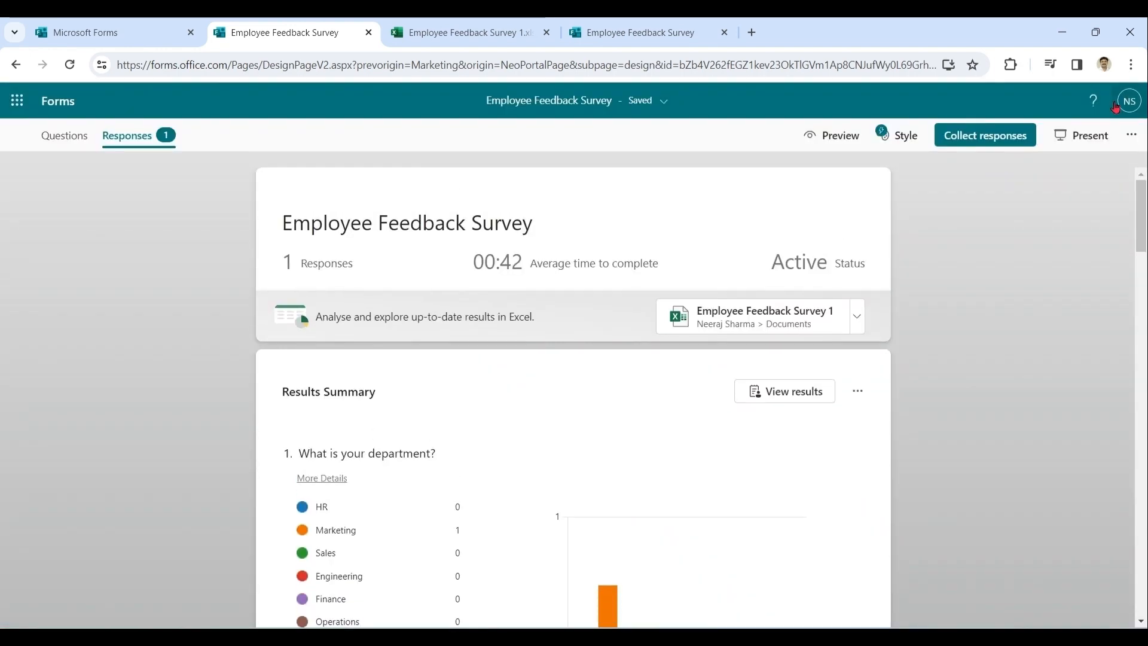
left_click(53, 141)
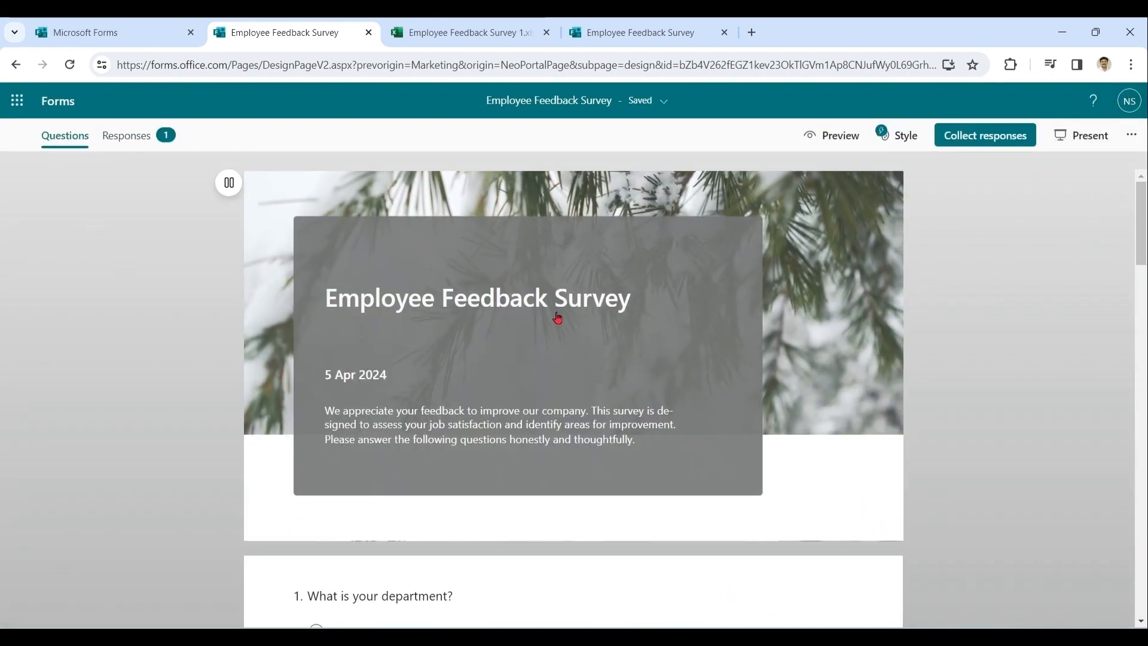